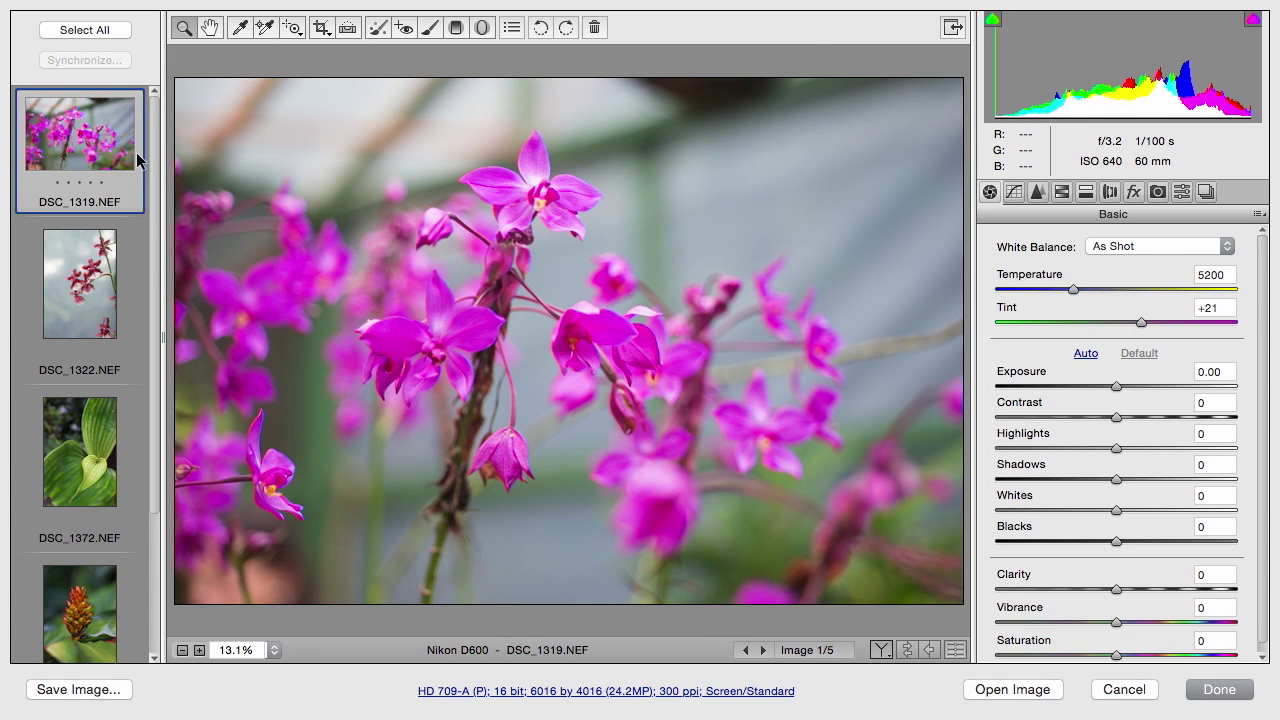
Open the lantana photo DSC_1424.NEF, image 5 of 5, from the filmstrip.
scroll(64, 251, down, 5)
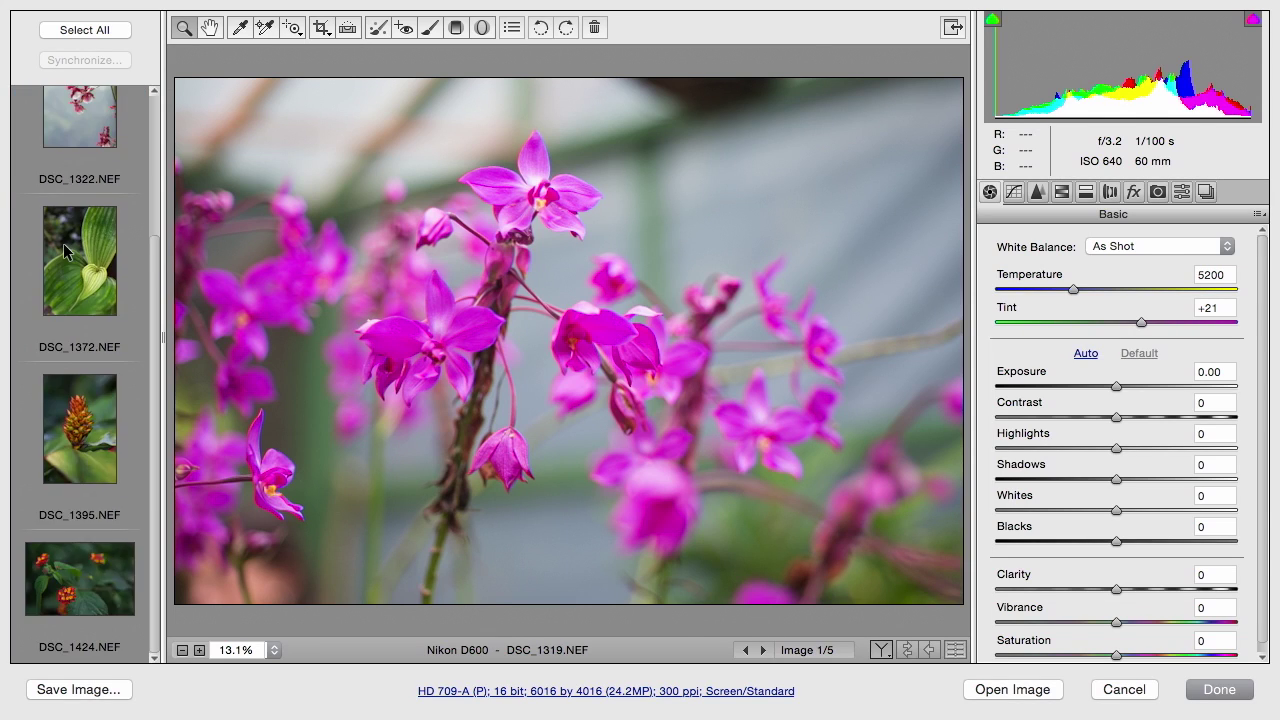
click(60, 566)
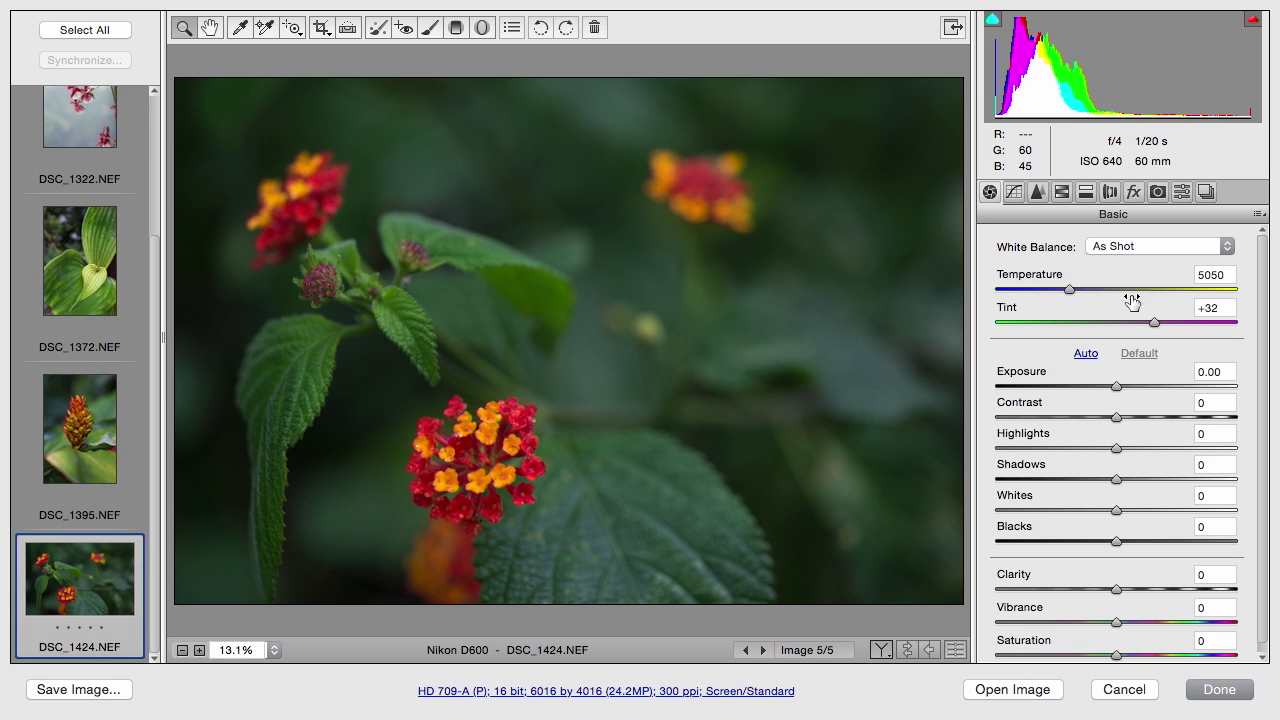
Apply Auto tones, then set Highlights -46, Exposure +0.80 and Clarity +27 before local brushing.
click(1086, 354)
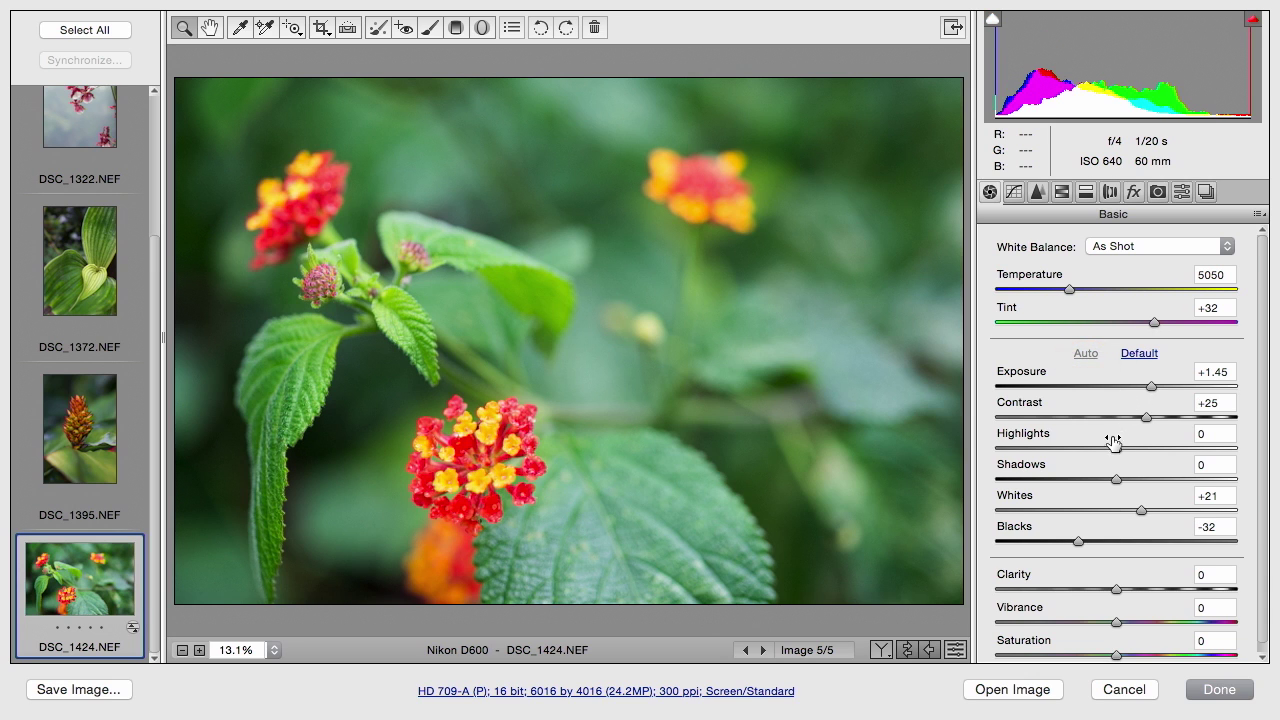
drag(1113, 449, 1055, 449)
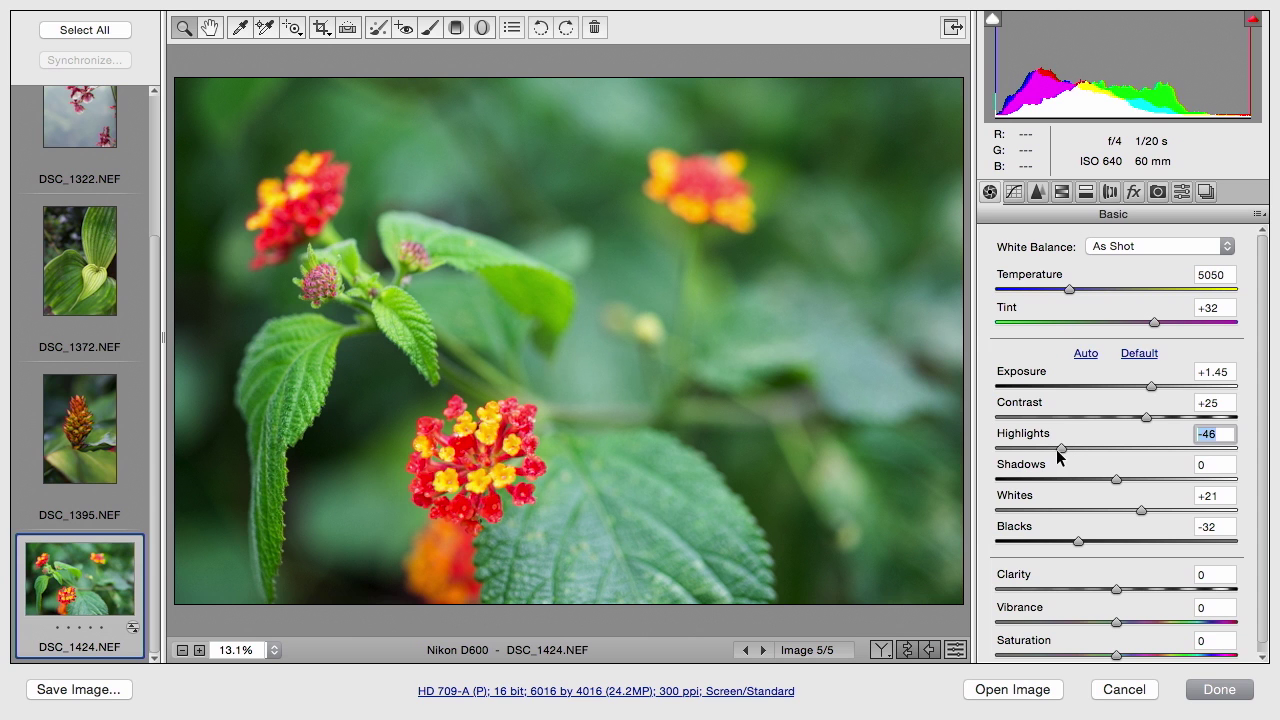
drag(1150, 390, 1133, 391)
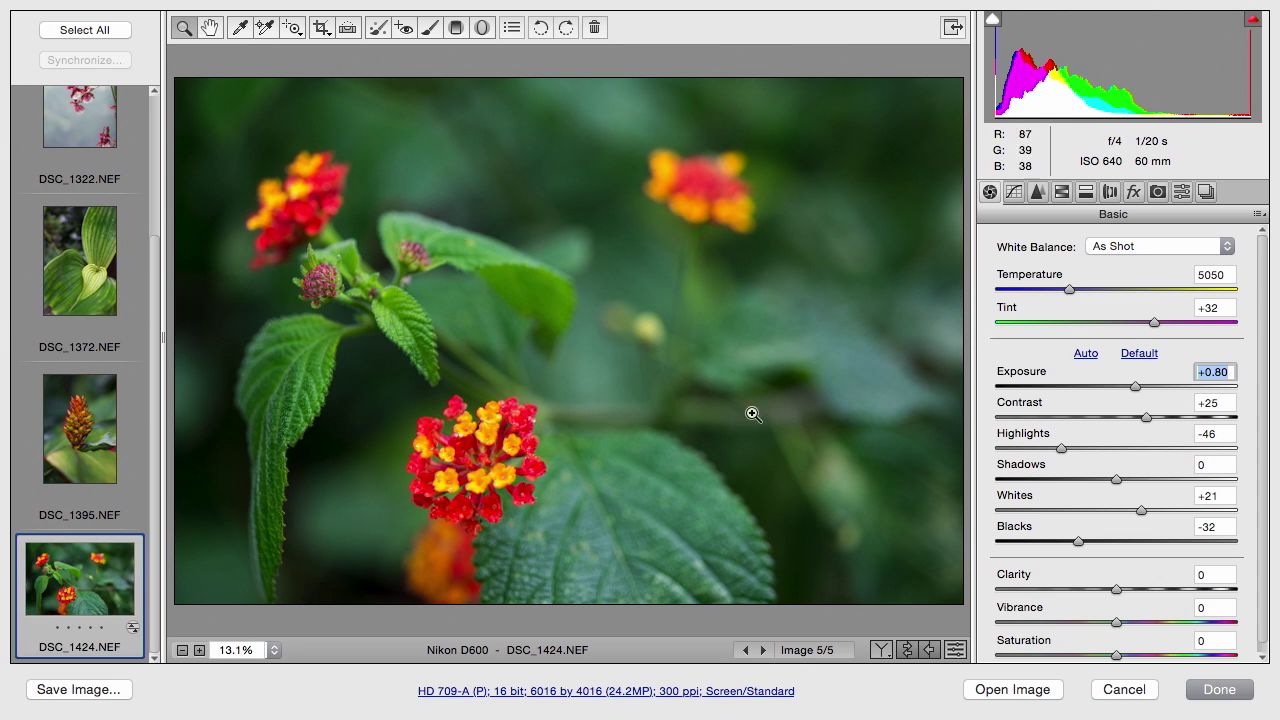
mouse_move(1129, 585)
mouse_down()
mouse_move(1085, 592)
mouse_move(1163, 588)
mouse_move(1080, 591)
mouse_move(1148, 588)
mouse_up()
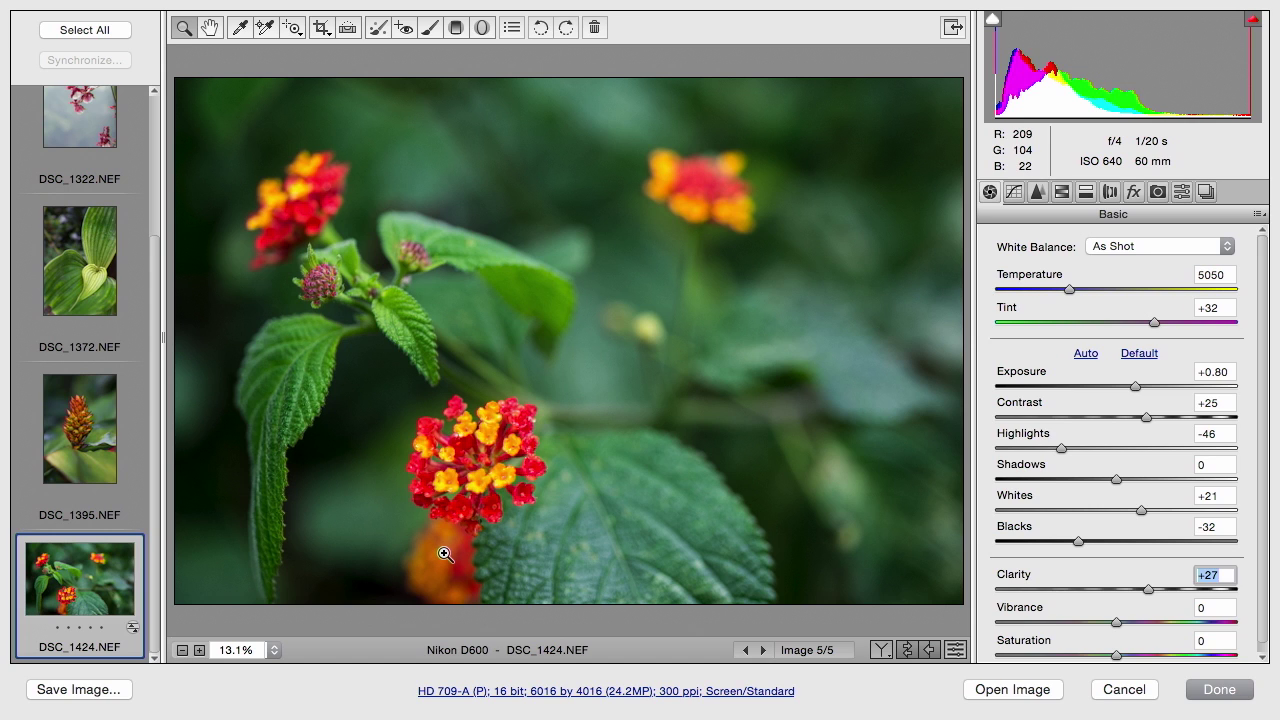
click(430, 29)
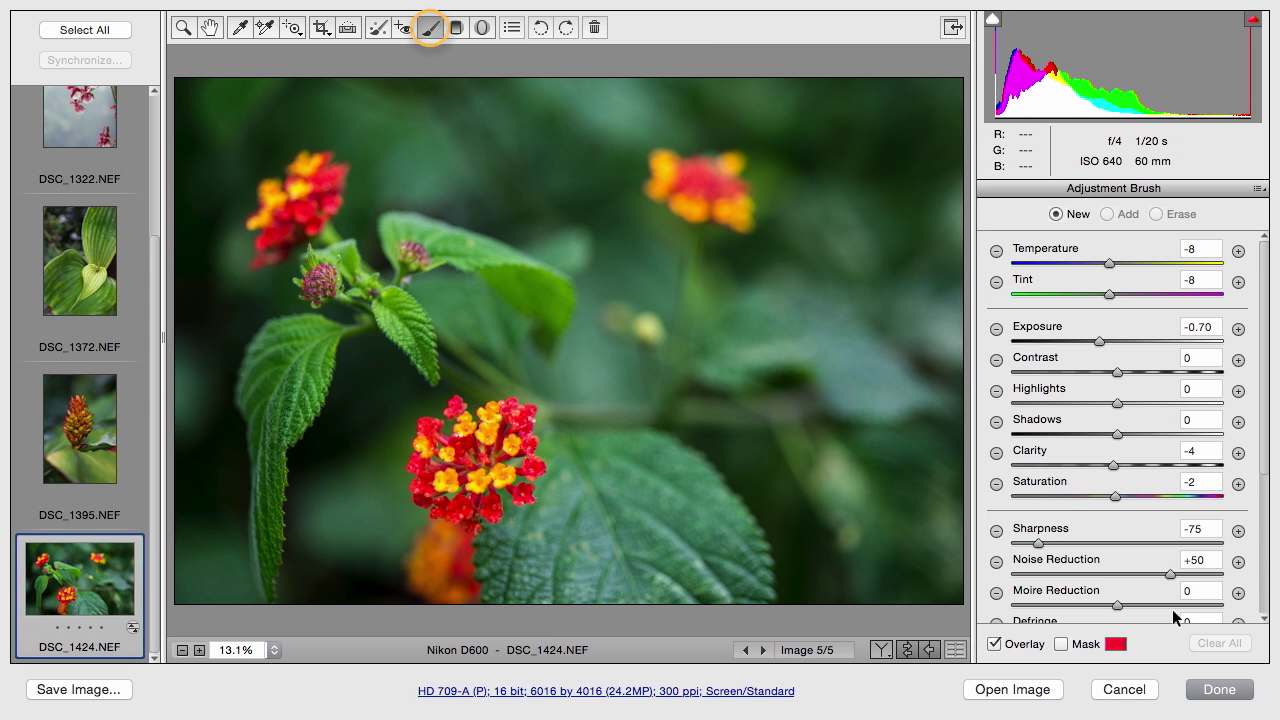
With Mask and Auto Mask on, brush over the blurred flower below the lantana cluster.
click(1061, 643)
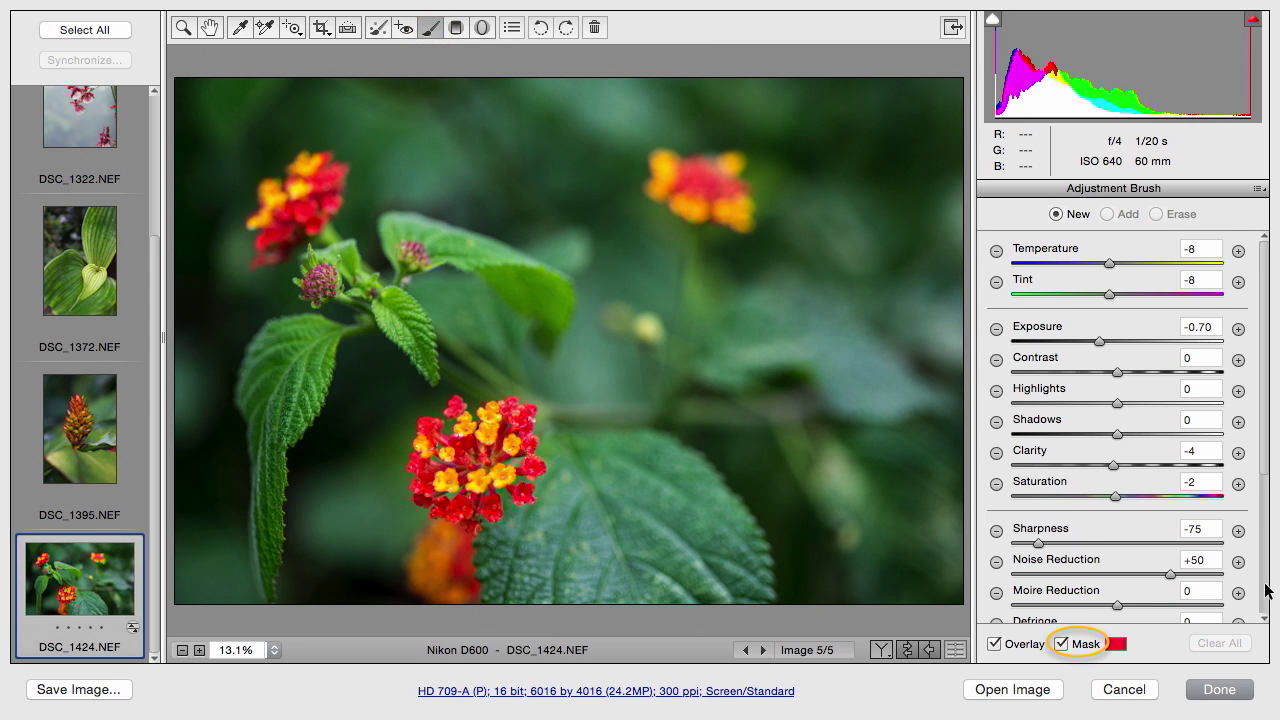
scroll(1268, 590, down, 5)
click(1133, 607)
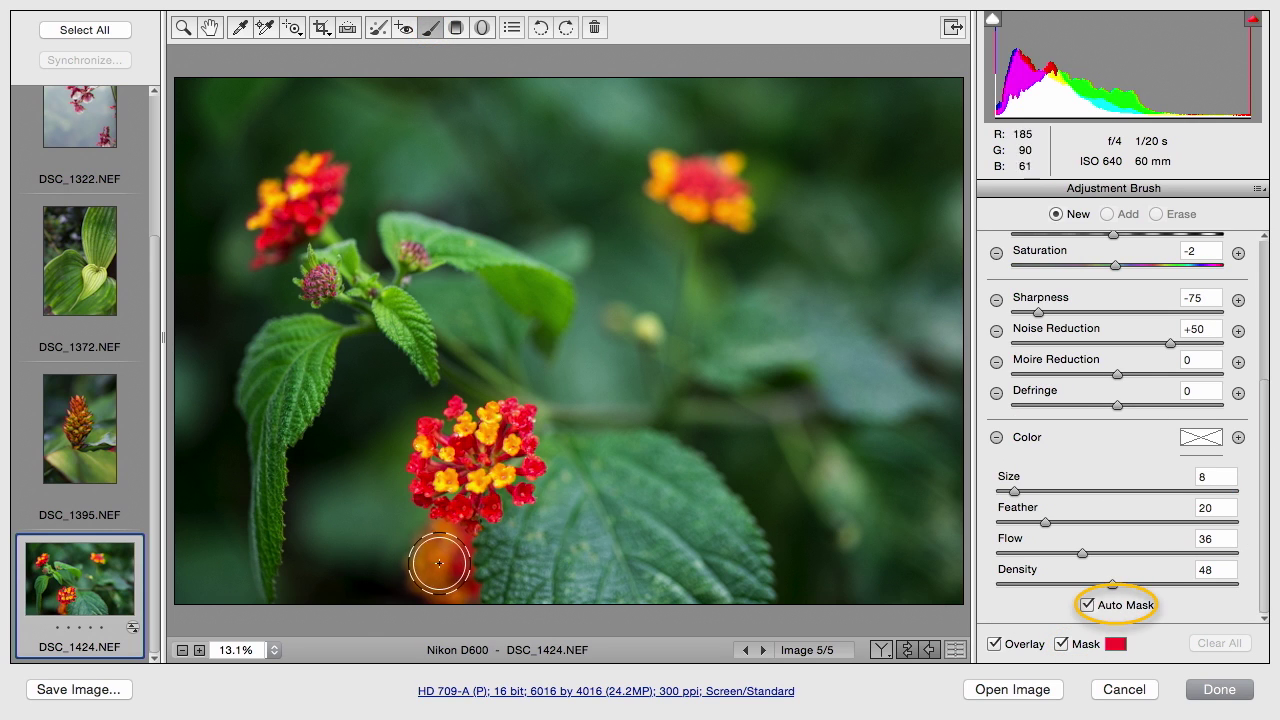
mouse_move(437, 557)
mouse_down()
mouse_move(456, 580)
mouse_move(434, 569)
mouse_move(443, 537)
mouse_move(423, 557)
mouse_move(437, 574)
mouse_up()
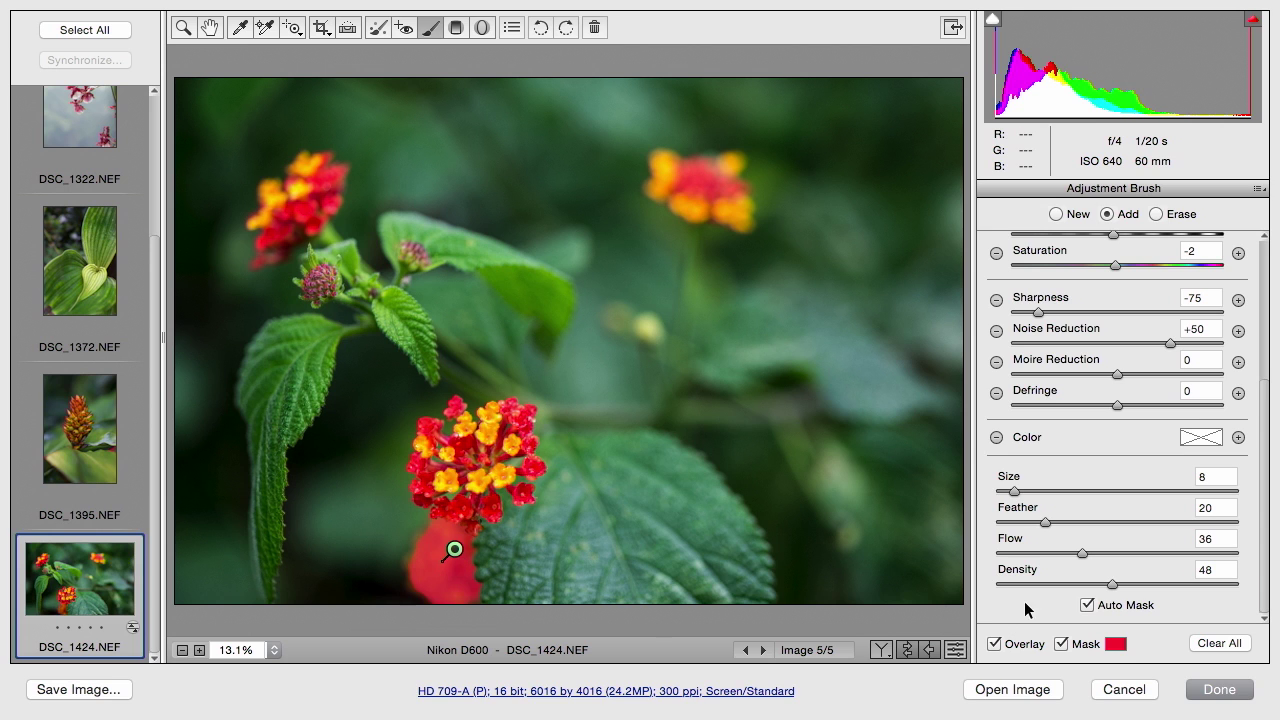
Change the mask overlay colour to blue and zoom into the flower area.
click(1115, 645)
mouse_move(630, 222)
mouse_down()
mouse_move(651, 206)
mouse_move(650, 218)
mouse_up()
click(829, 201)
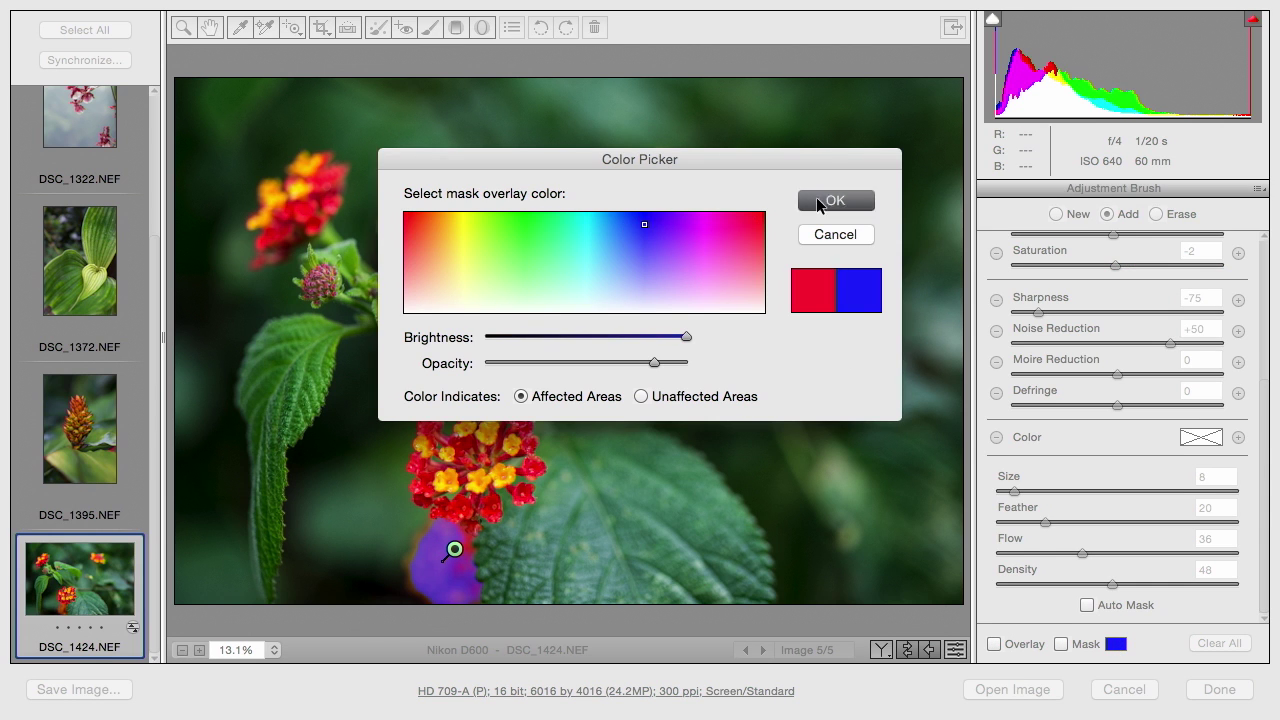
click(409, 498)
click(409, 498)
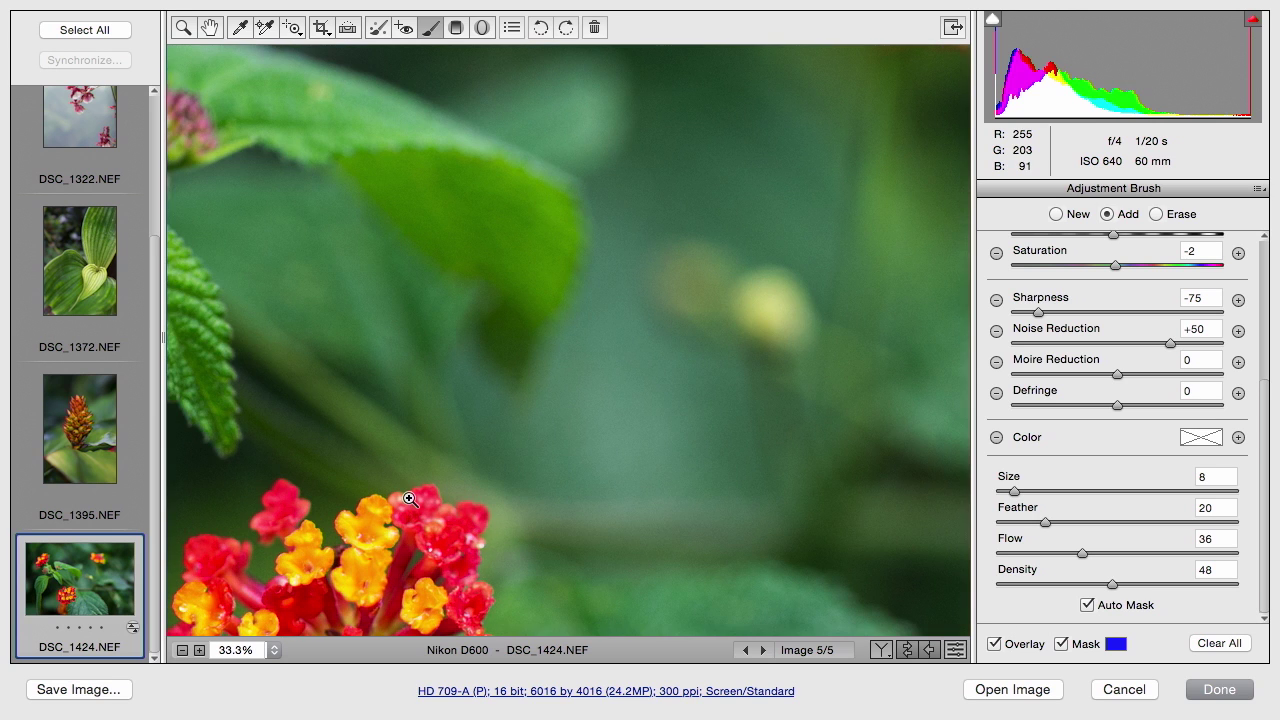
Paint three more strokes to extend the mask across the blur beneath the flowers.
scroll(420, 490, down, 1)
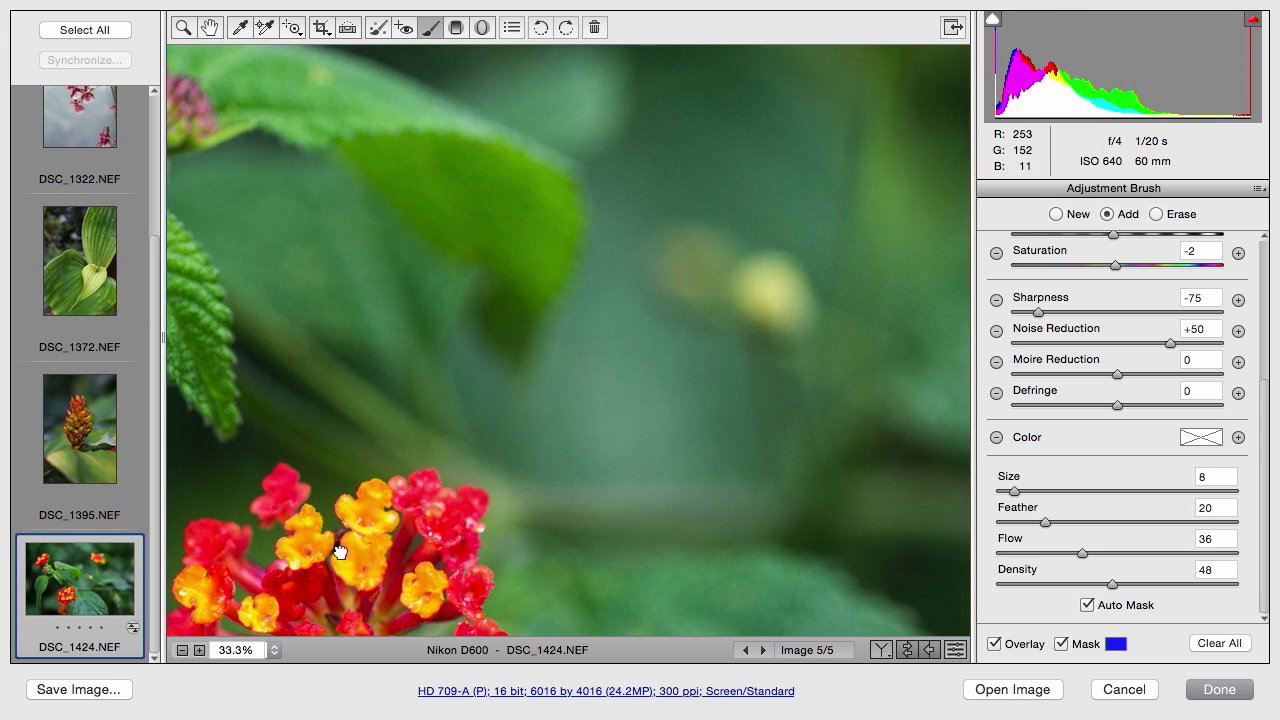
scroll(340, 552, down, 15)
scroll(340, 552, left, 12)
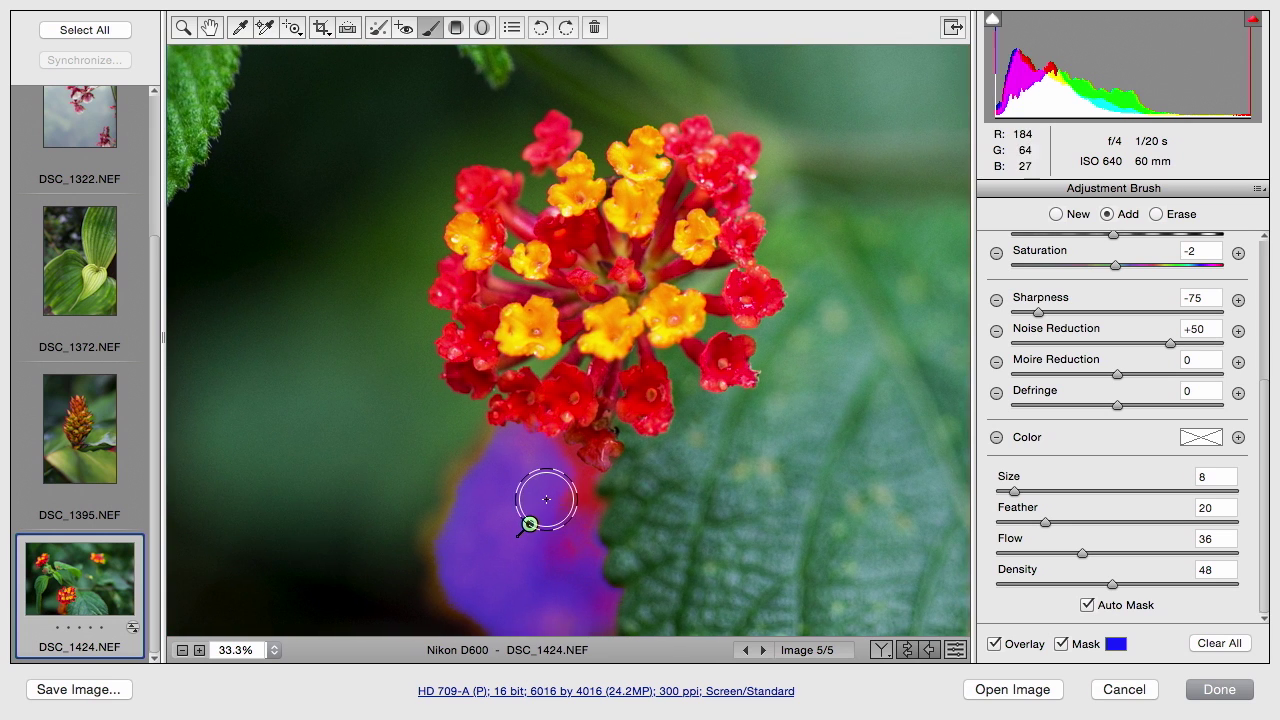
mouse_move(555, 488)
mouse_down()
mouse_move(560, 552)
mouse_move(563, 468)
mouse_up()
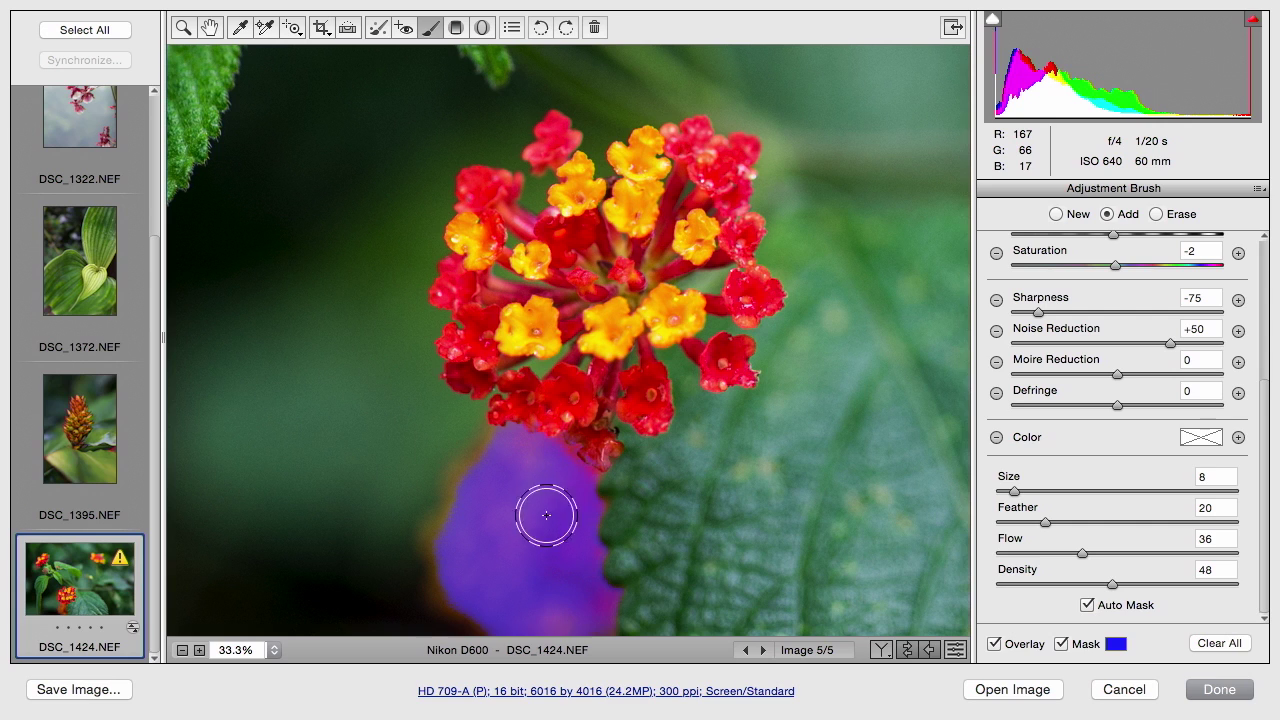
mouse_move(454, 590)
mouse_down()
mouse_move(434, 534)
mouse_move(459, 469)
mouse_move(483, 448)
mouse_move(423, 534)
mouse_up()
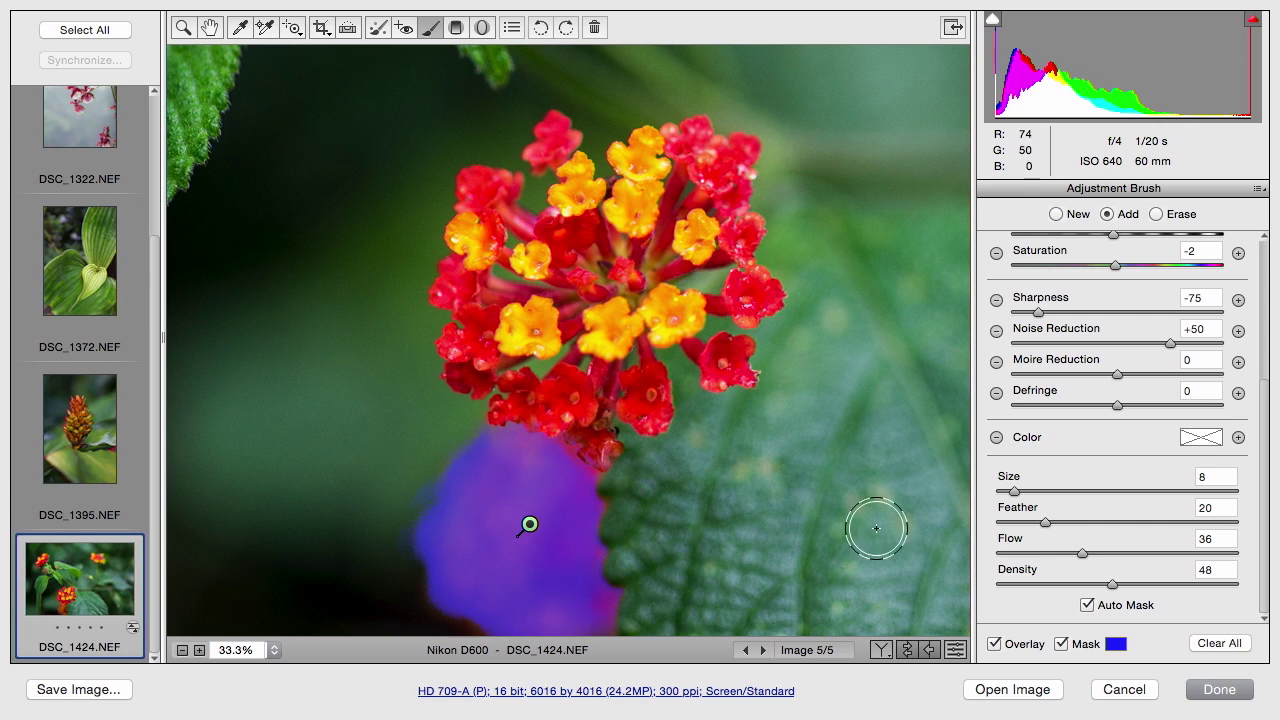
drag(1046, 522, 1111, 527)
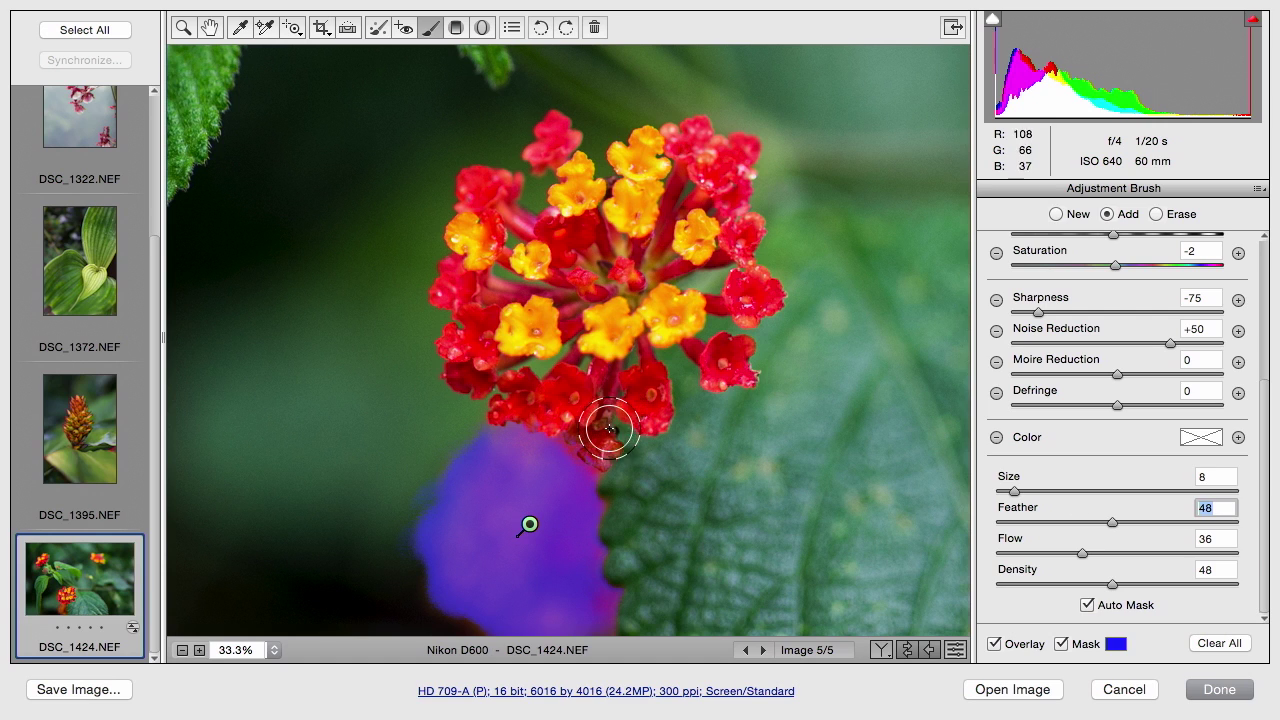
With Alt and a smaller brush, erase the mask from the red petals.
key(alt)
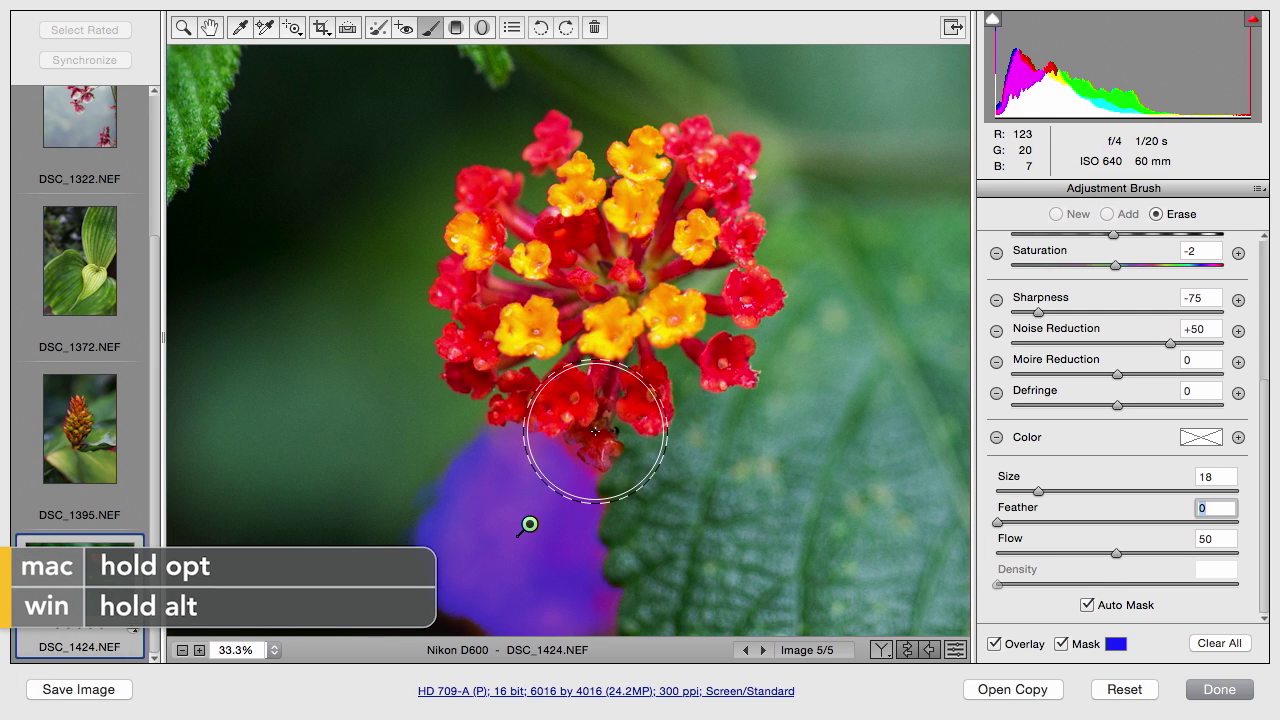
key(bracketleft)
key(bracketleft)
key(bracketleft)
key(bracketleft)
key(bracketleft)
key(bracketleft)
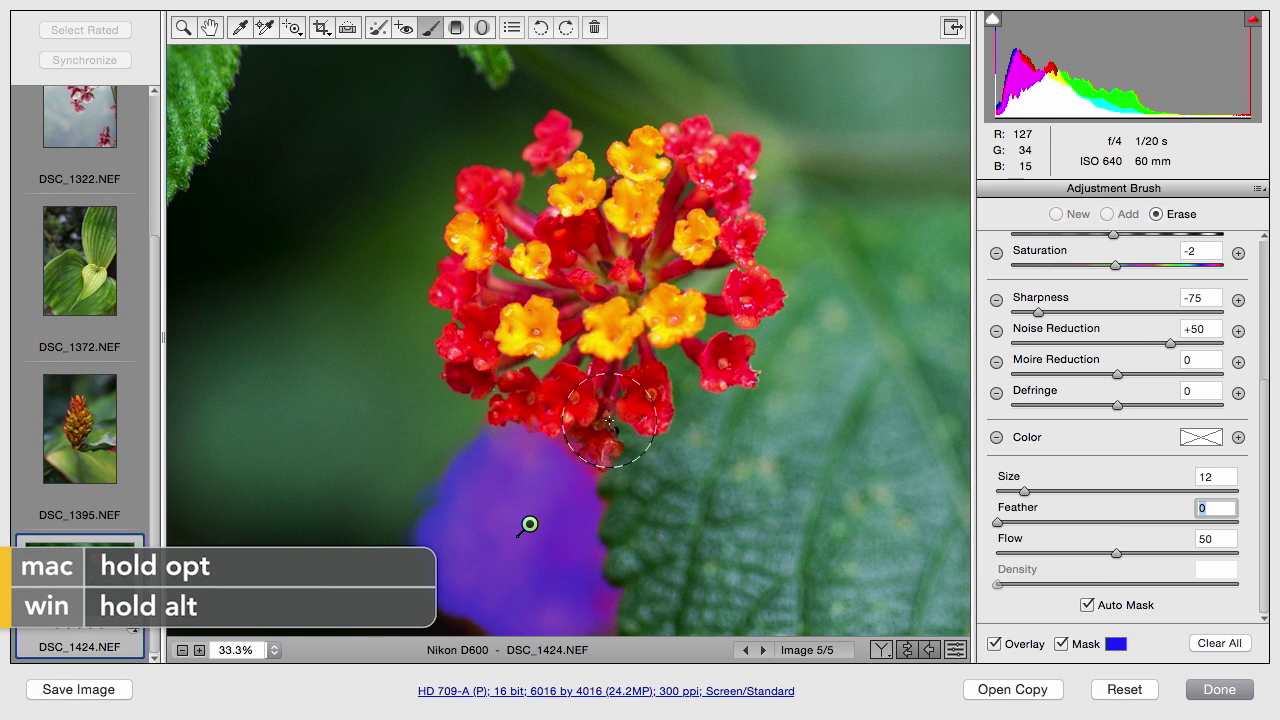
drag(617, 428, 572, 430)
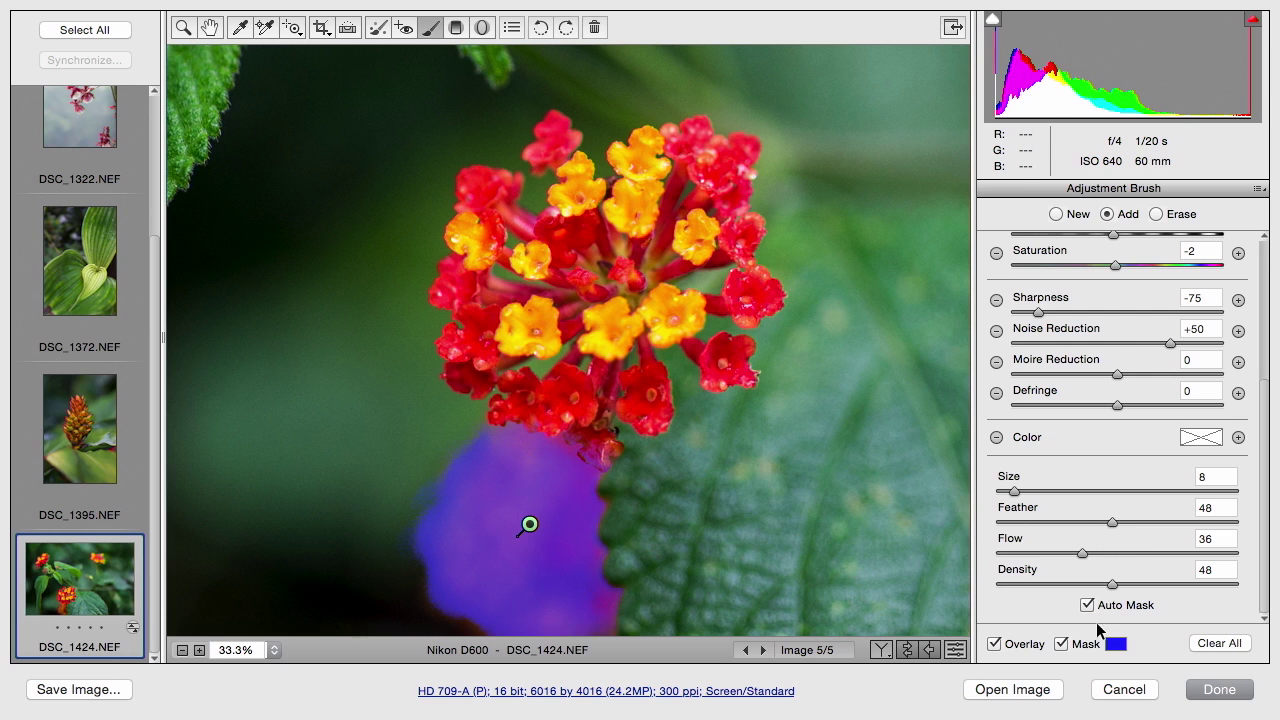
Hide the mask overlay and set brush Exposure -1.15 and Saturation -65.
click(1062, 644)
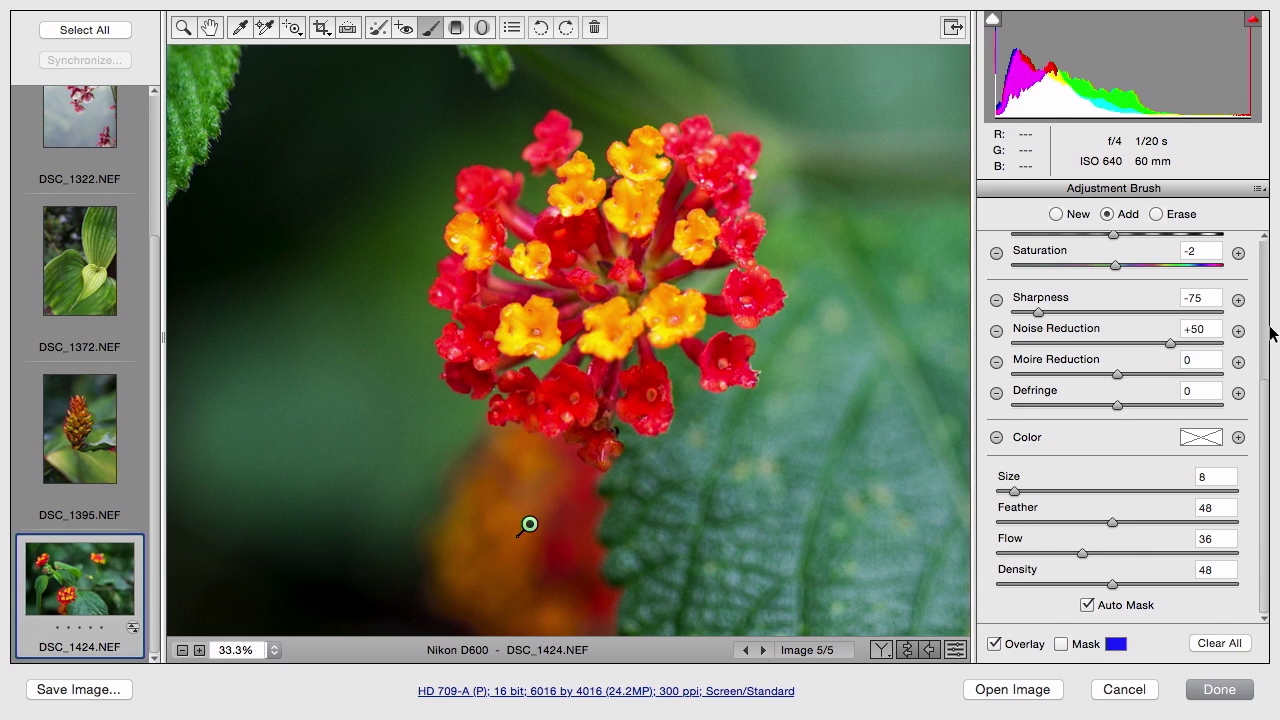
scroll(1267, 308, up, 5)
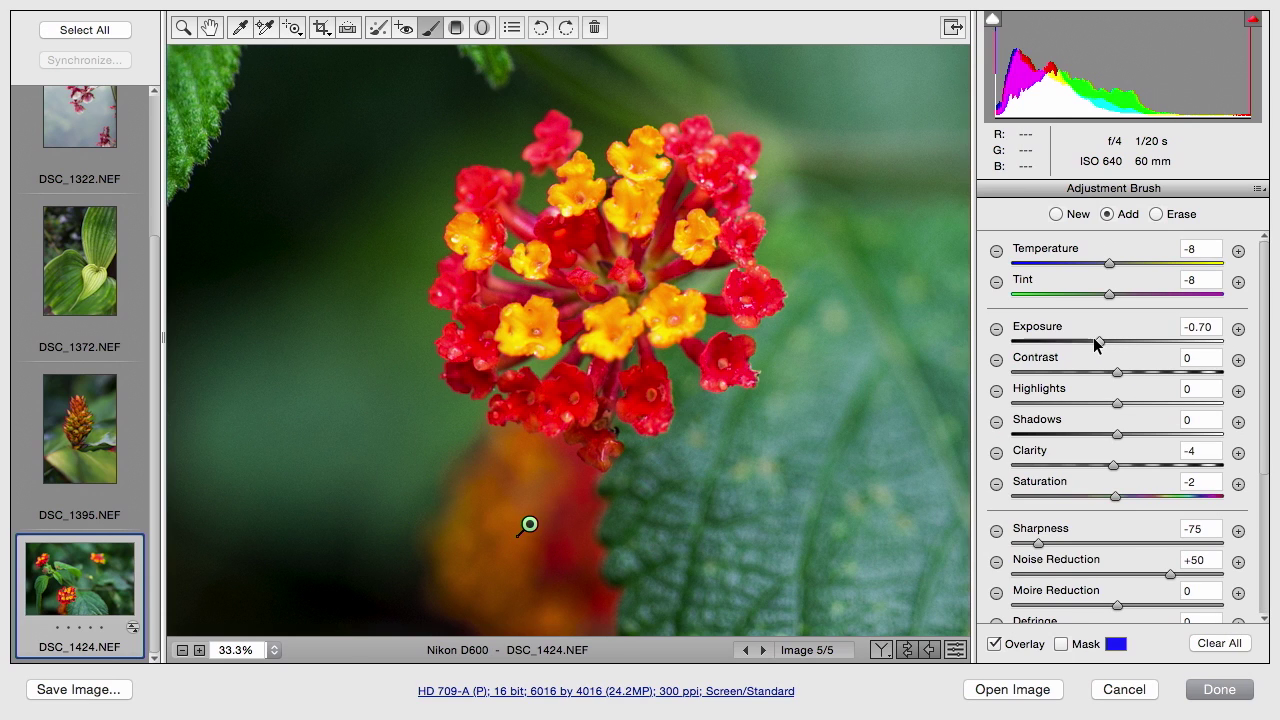
drag(1097, 344, 1088, 341)
key(Down)
key(Down)
key(Down)
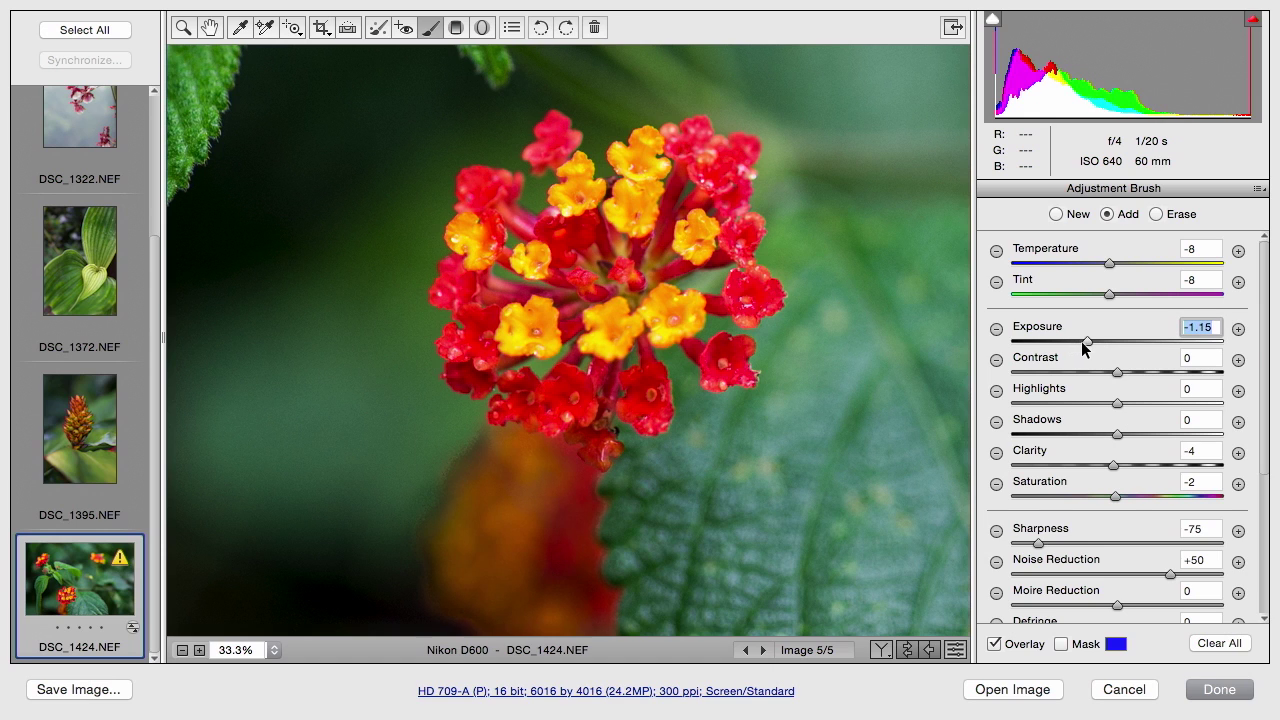
drag(1110, 498, 1043, 489)
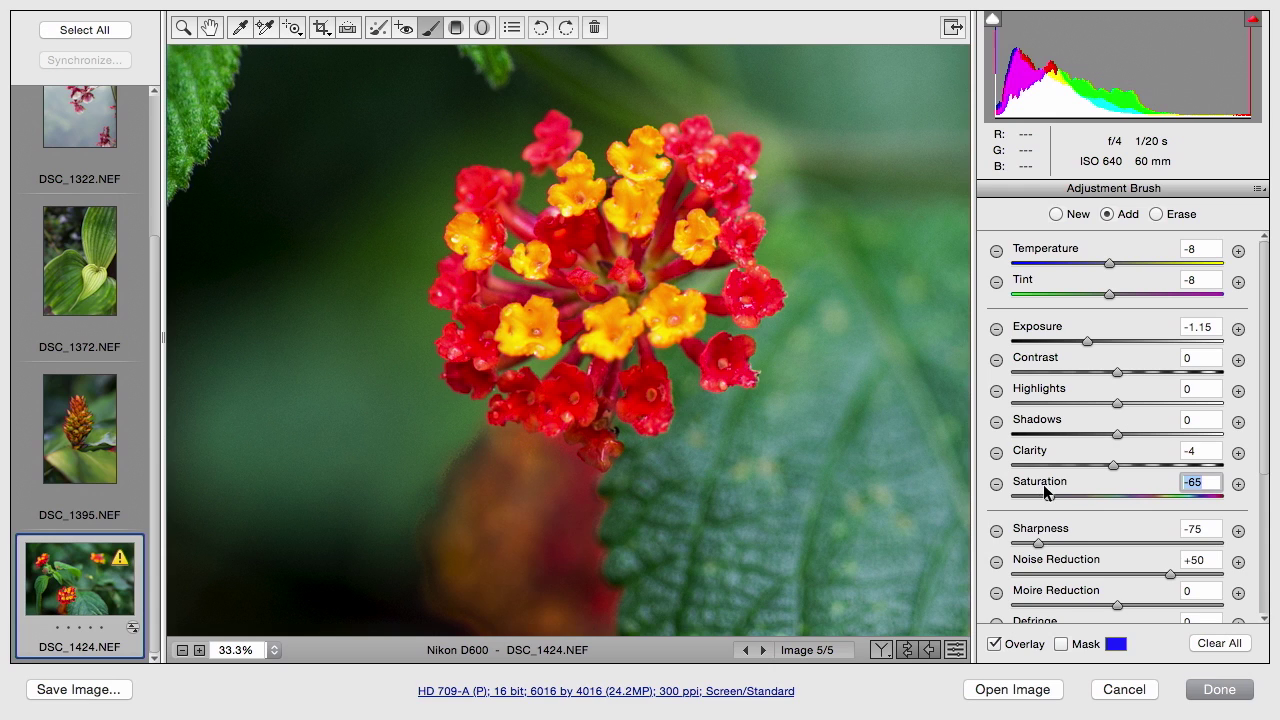
Raise brush Feather to 83 and Size to 16, paint another stroke, and fit the view.
scroll(1262, 596, down, 5)
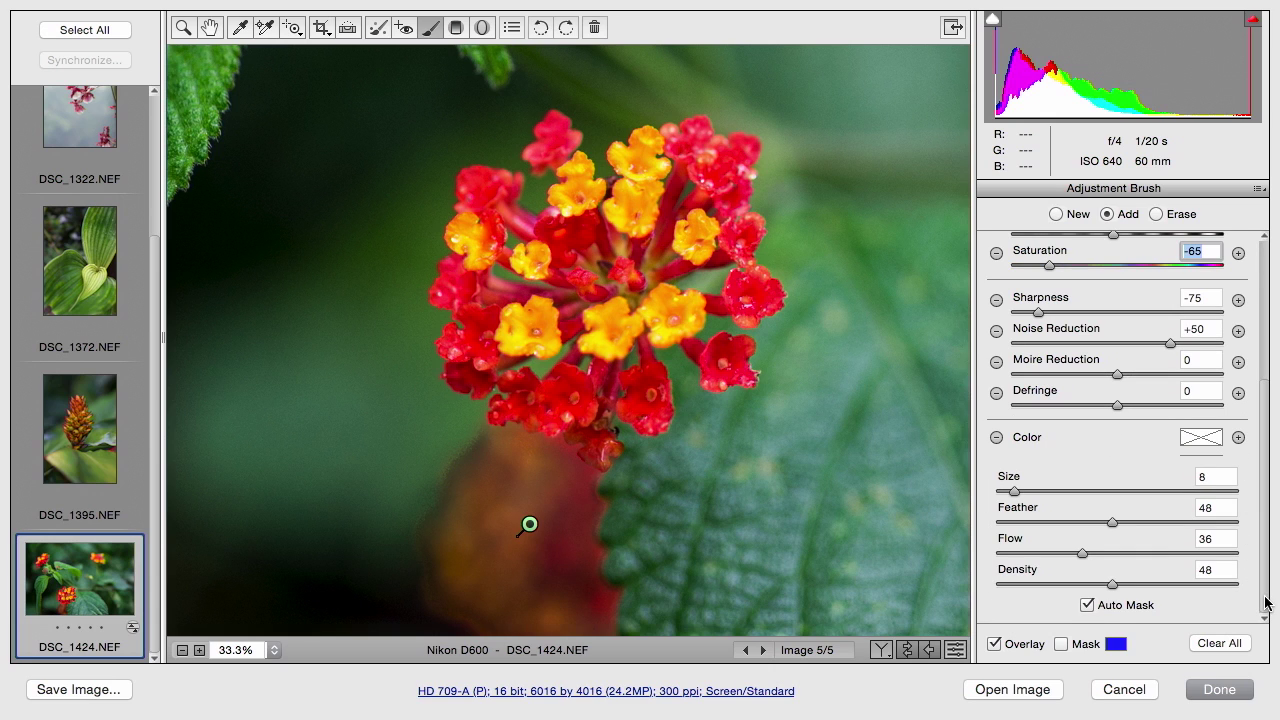
drag(1108, 524, 1197, 526)
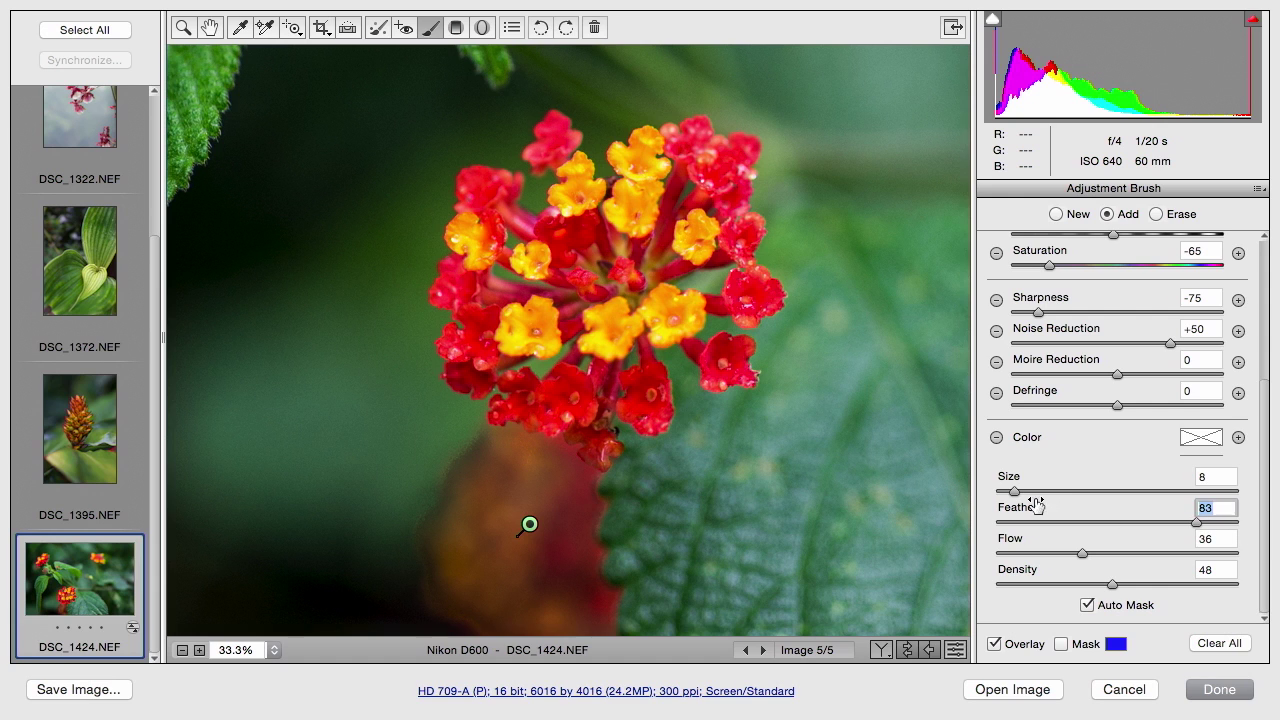
drag(1020, 493, 1033, 492)
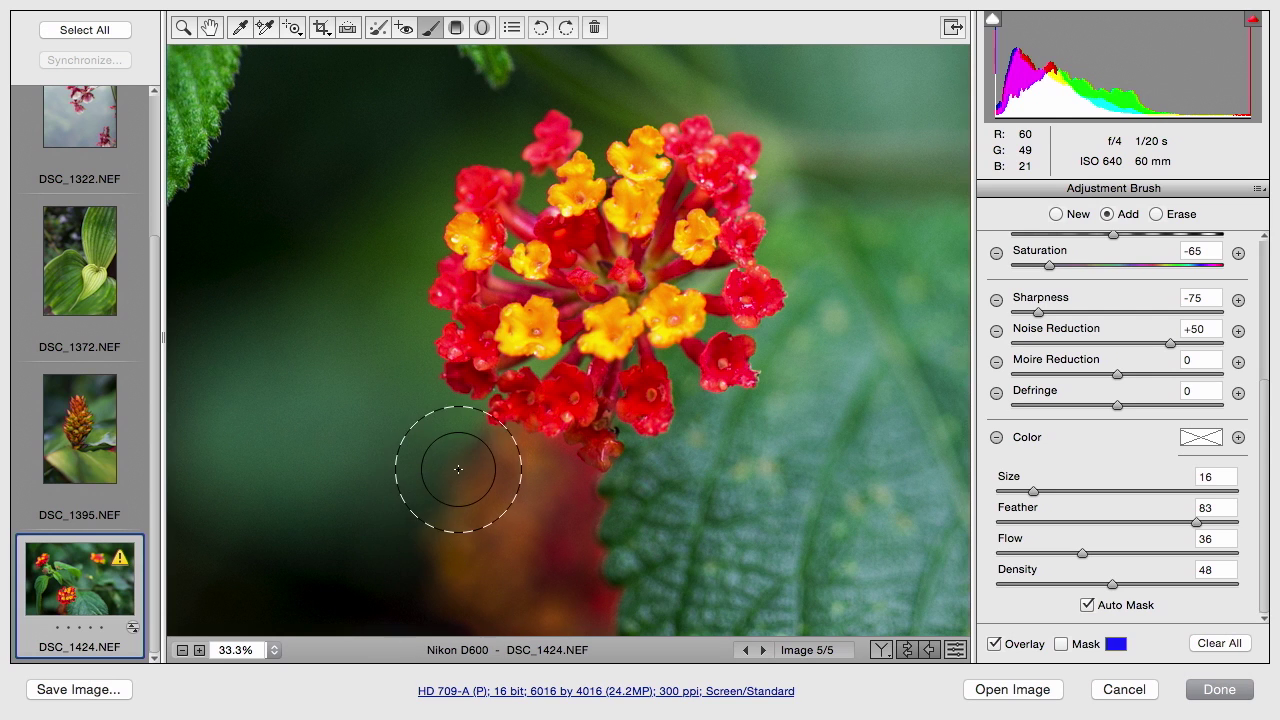
drag(529, 523, 443, 471)
key(super+0)
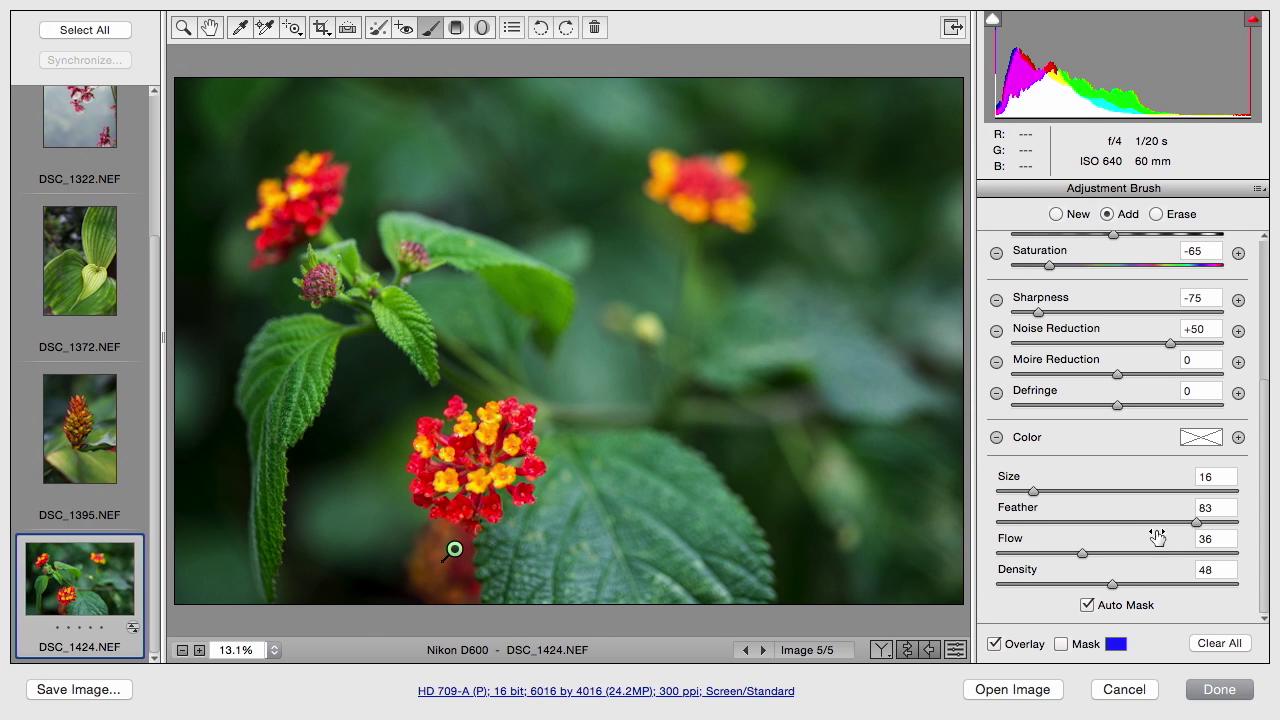
Lower the brushed area's Clarity to -93 and Exposure to -1.50, then return to global adjustments.
mouse_move(1195, 522)
mouse_down()
mouse_move(1061, 528)
mouse_move(1215, 522)
mouse_up()
scroll(1265, 292, up, 5)
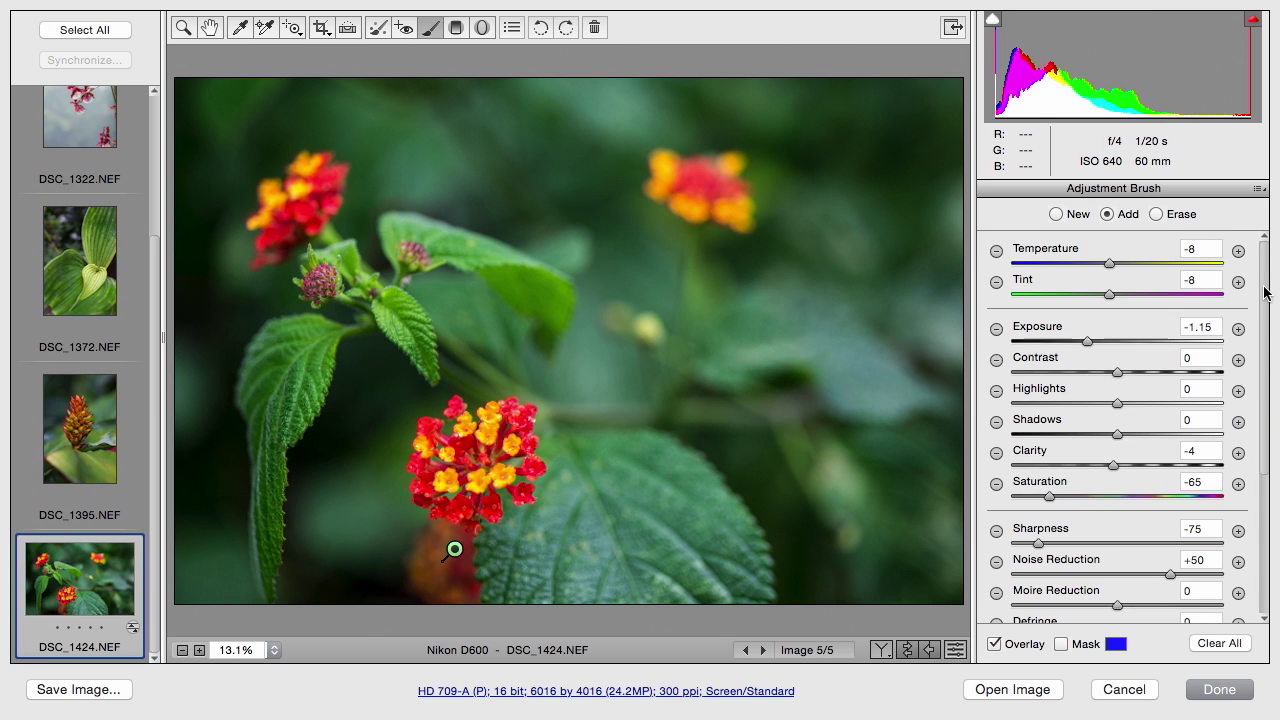
drag(1116, 465, 1023, 472)
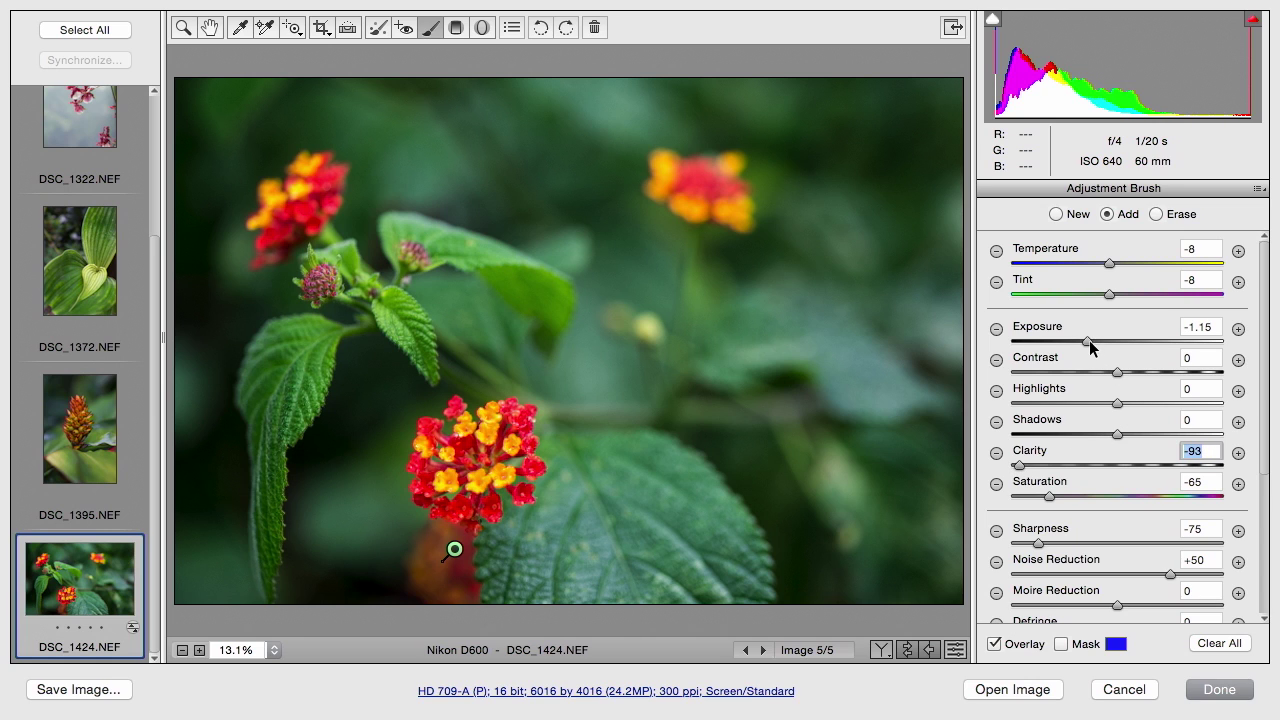
mouse_move(1088, 340)
mouse_down()
mouse_move(1063, 340)
mouse_move(1078, 340)
mouse_up()
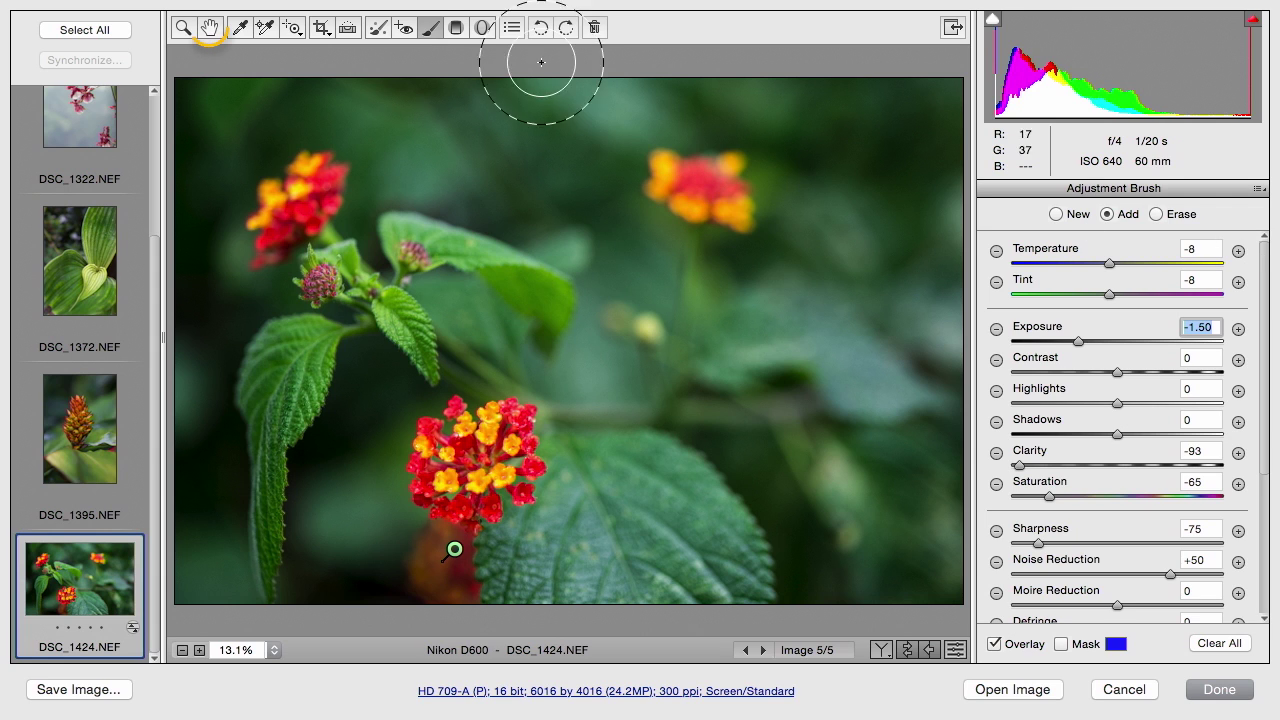
click(206, 30)
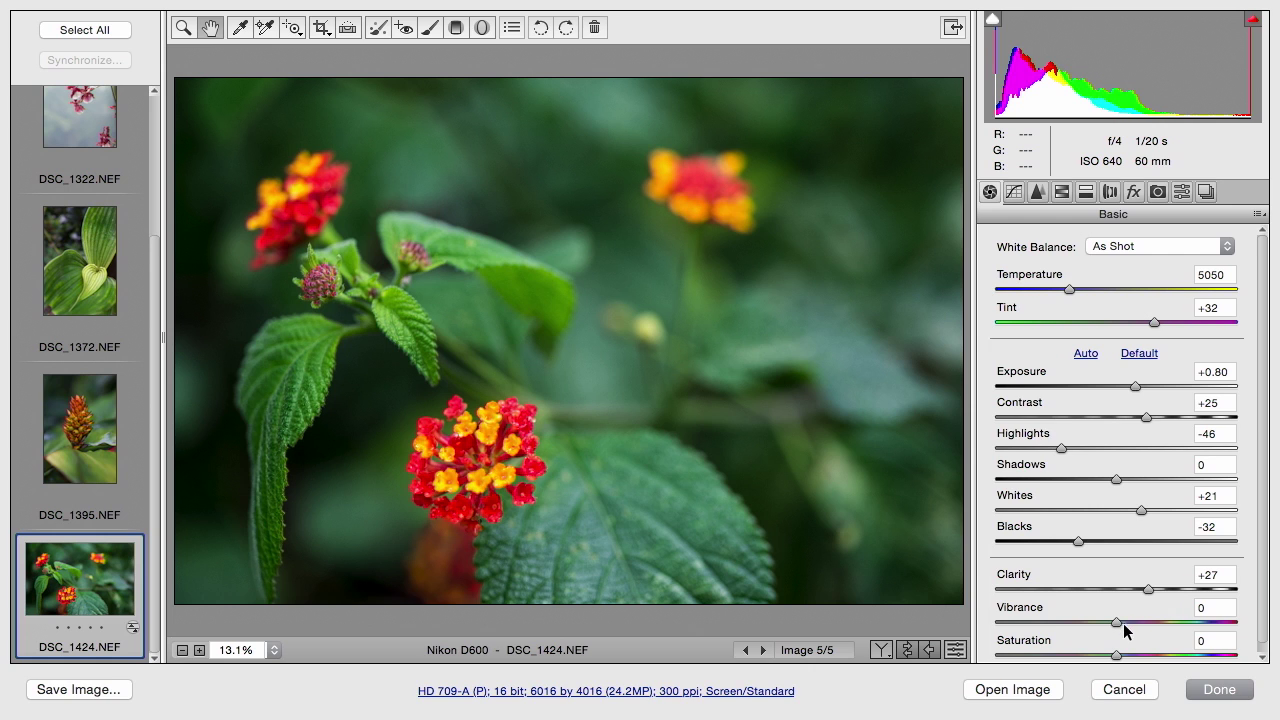
Raise Vibrance to +11 and draw a 3:4 crop box turned to portrait.
drag(1124, 623, 1129, 623)
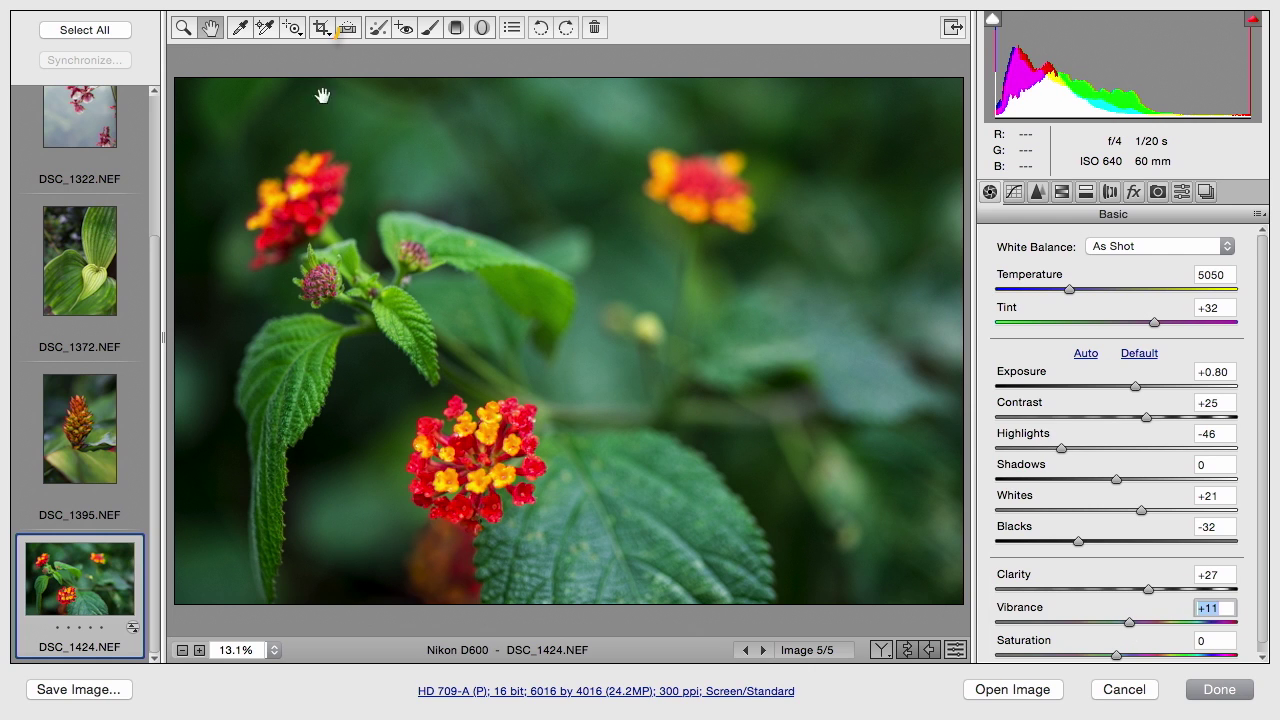
click(321, 28)
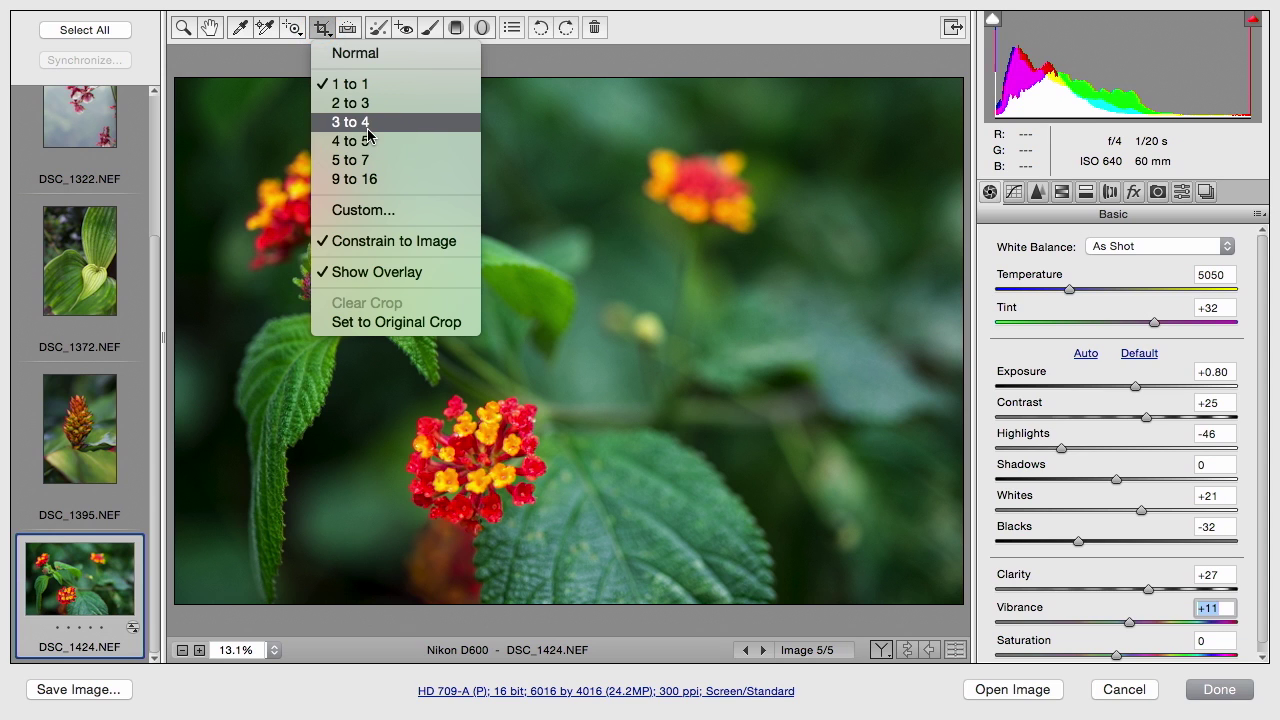
click(366, 124)
drag(200, 102, 963, 543)
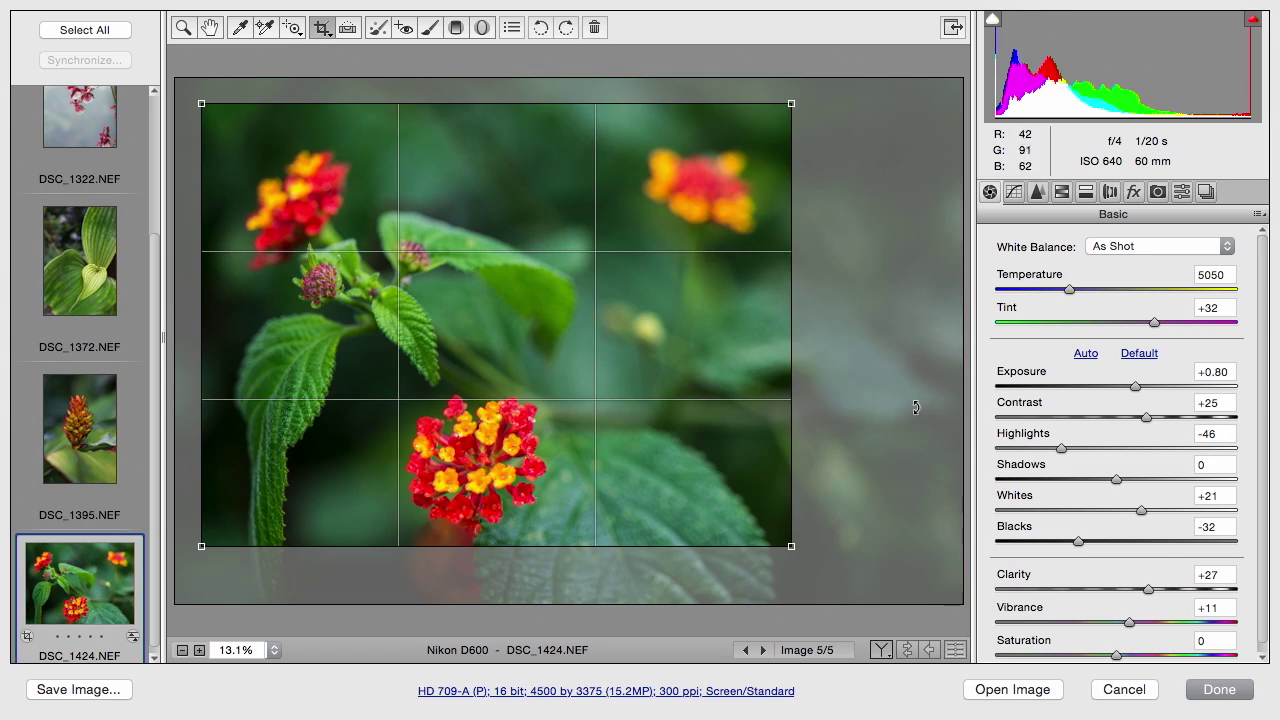
drag(804, 87, 716, 610)
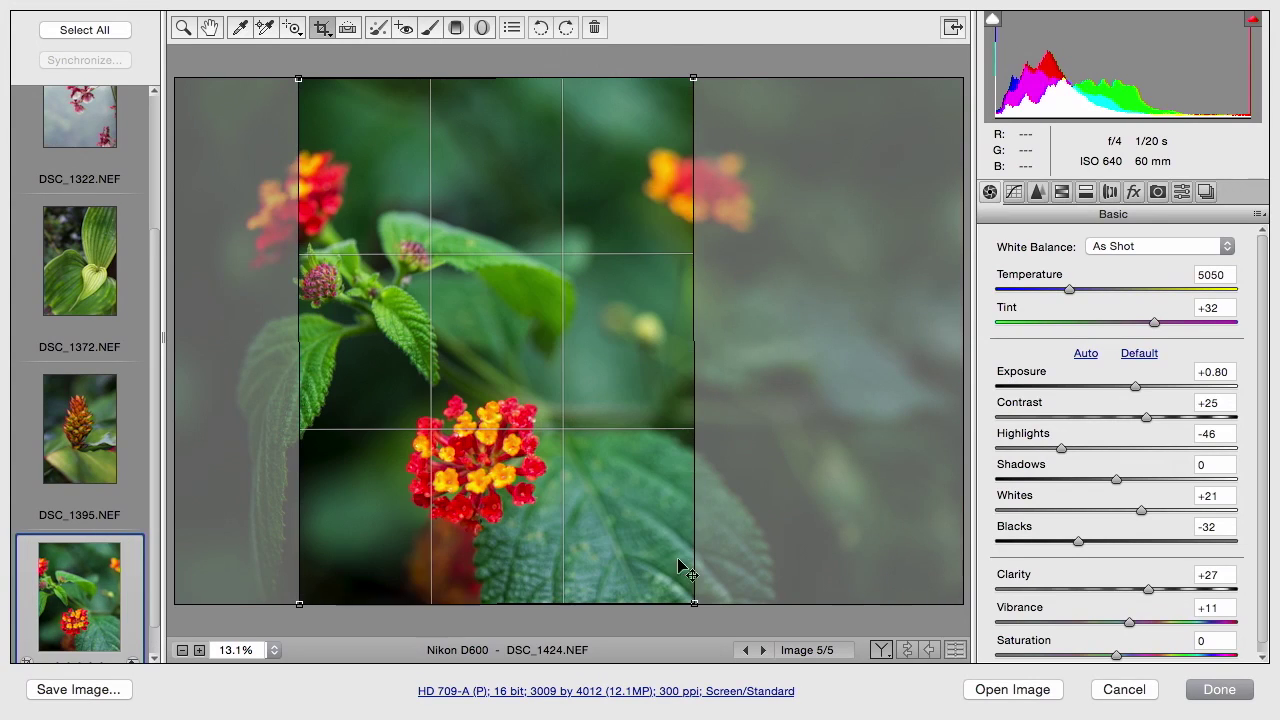
Fit the portrait crop over the left flower clusters and apply it at 2933 by 3910.
drag(680, 566, 559, 548)
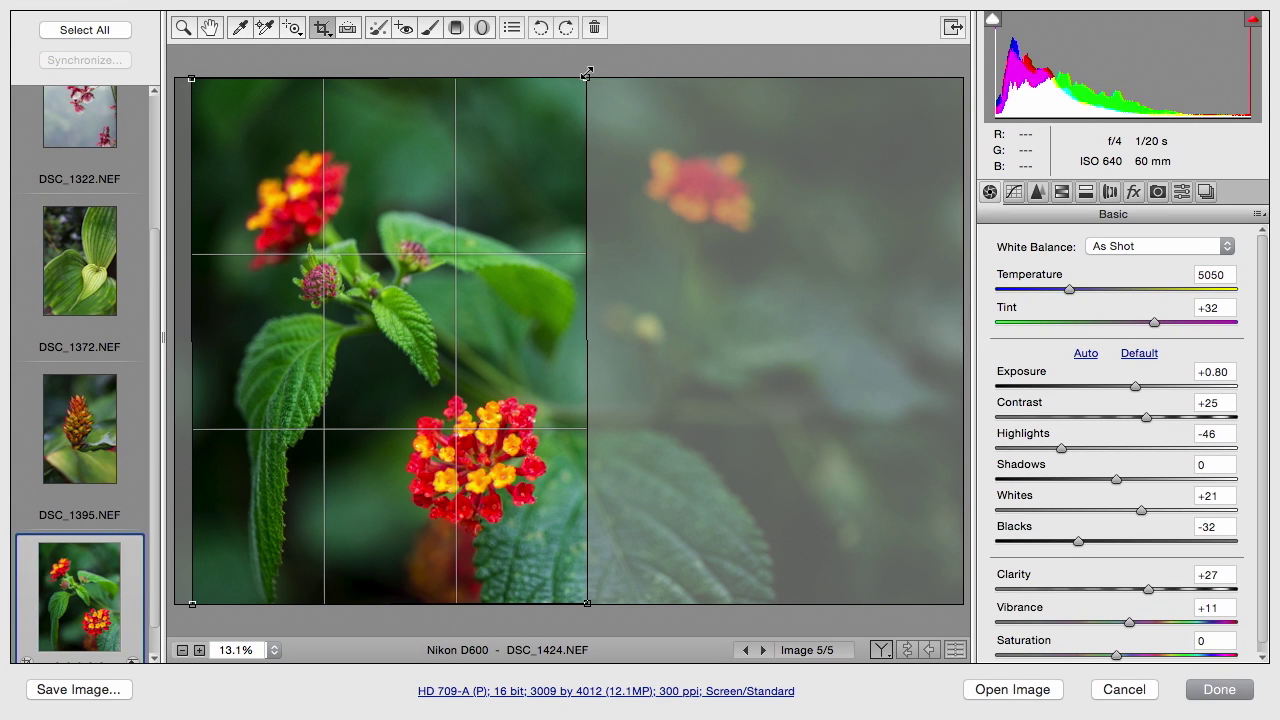
drag(587, 74, 581, 83)
drag(520, 252, 545, 262)
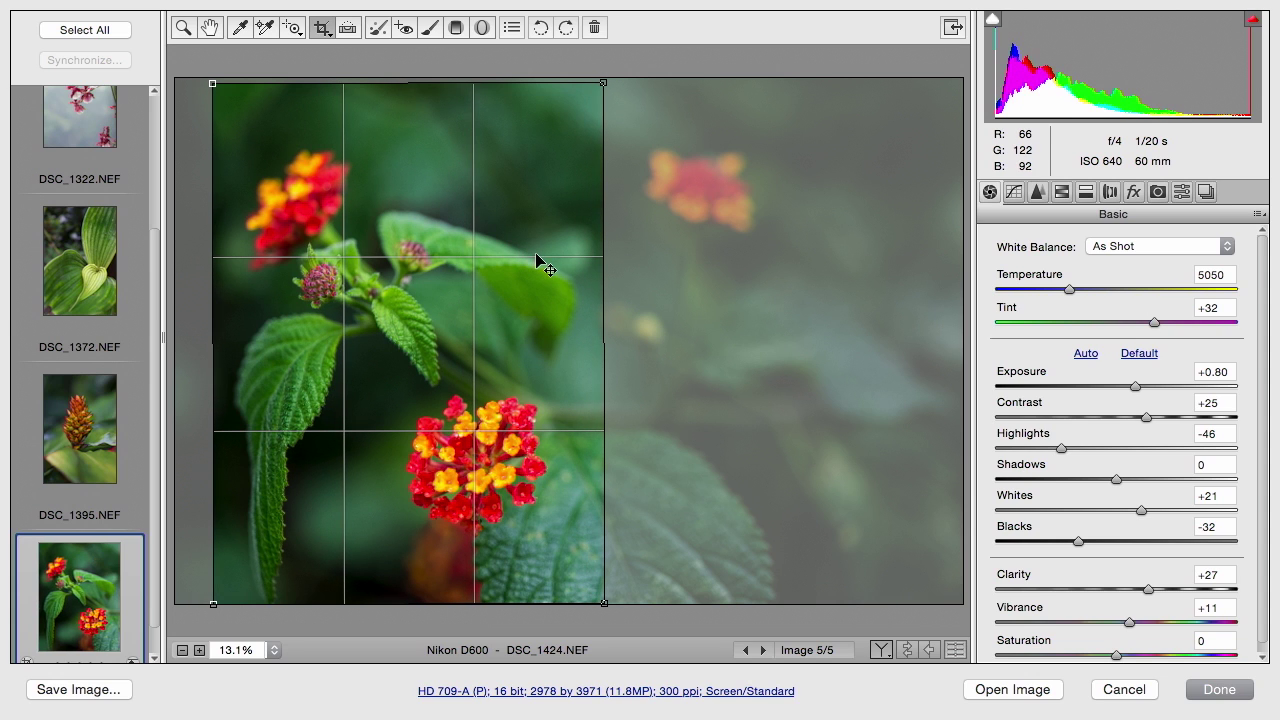
drag(605, 606, 598, 597)
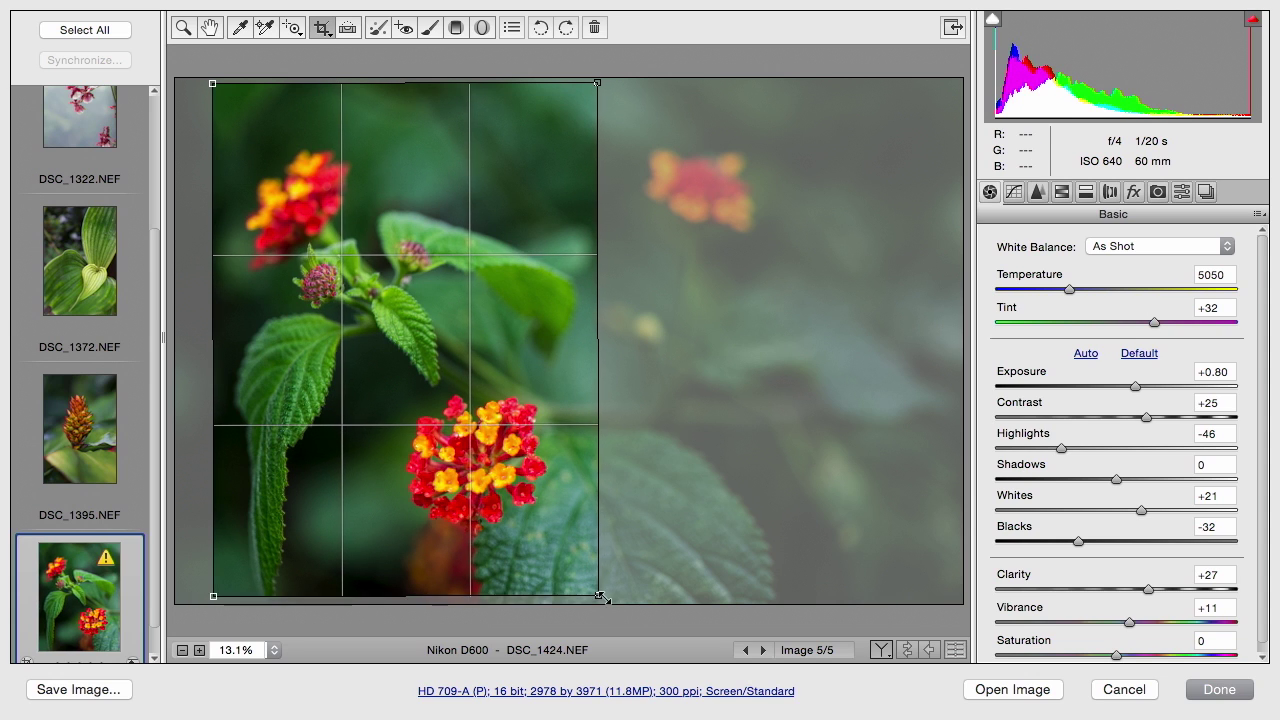
drag(583, 483, 585, 490)
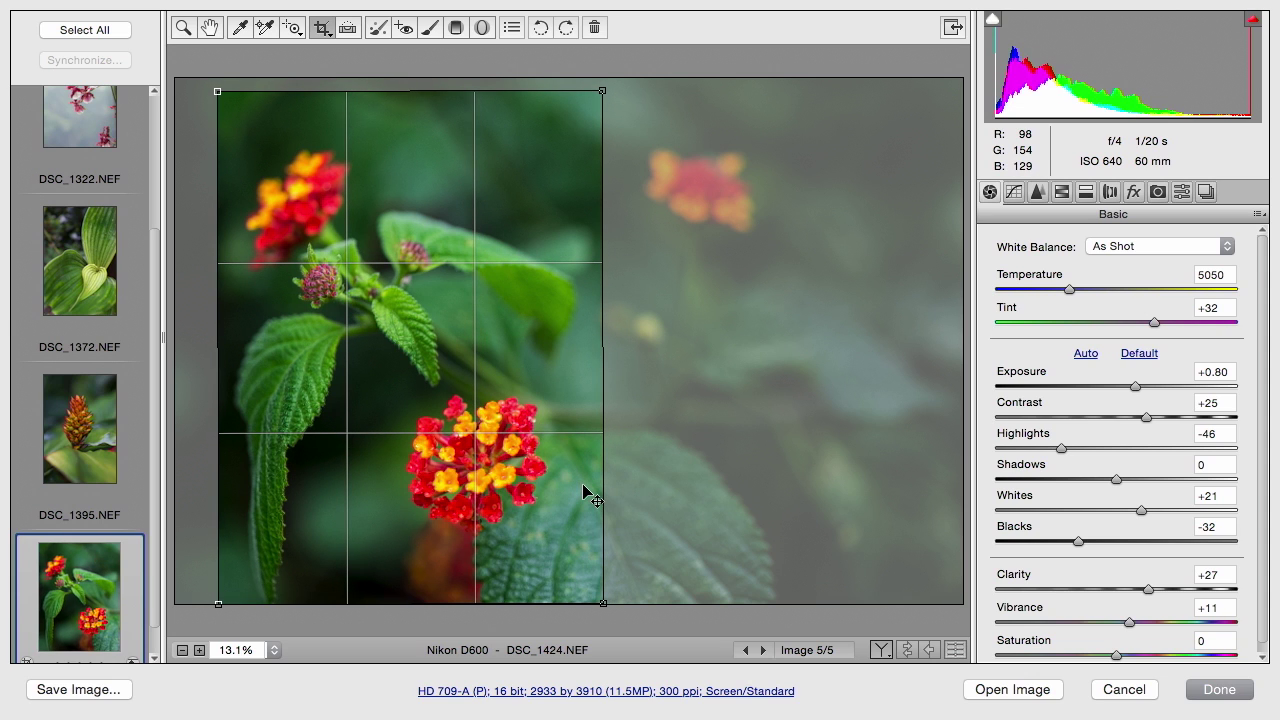
key(Return)
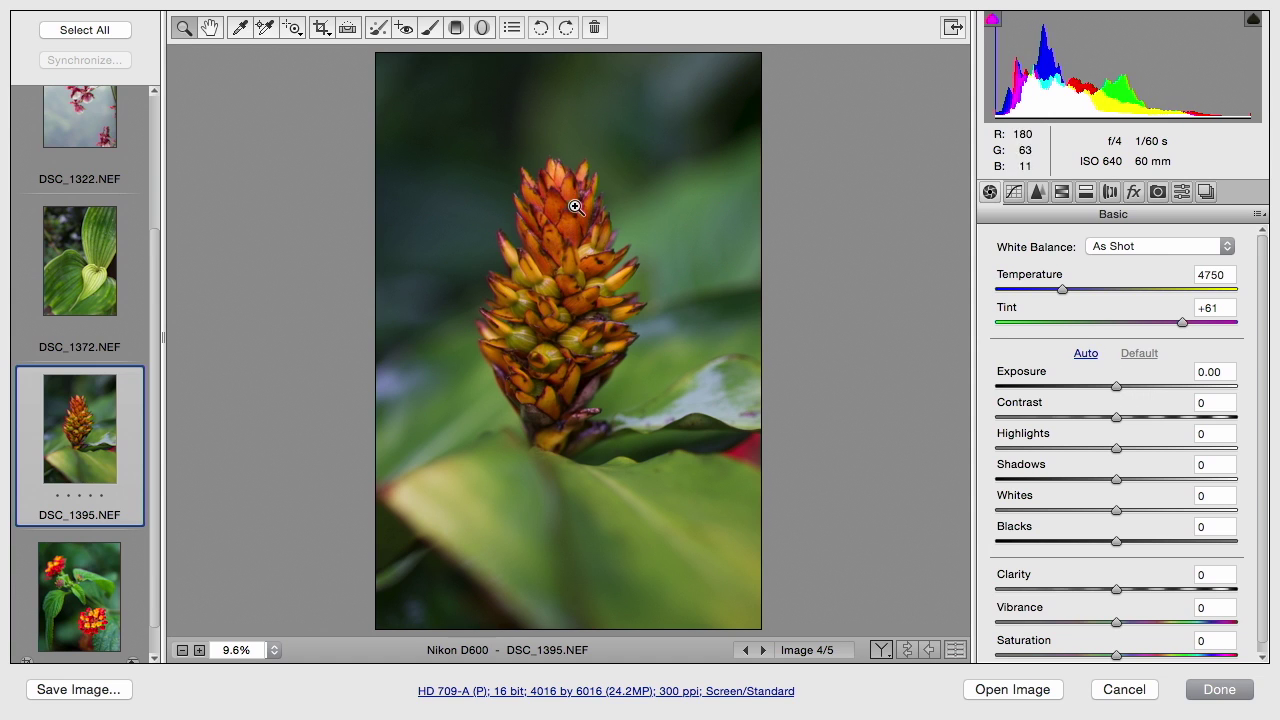
Zoom the ginger bloom to 50% and set Clarity +59, Highlights +34 and Vibrance +12.
click(199, 650)
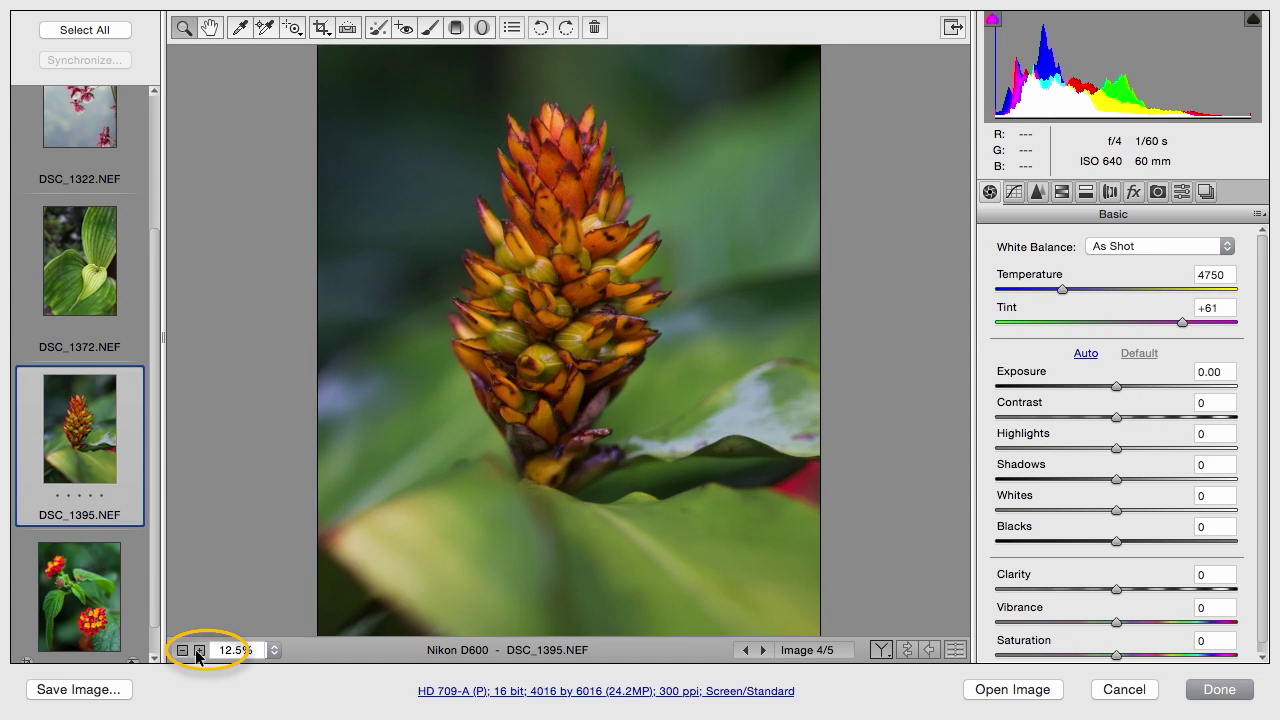
click(199, 650)
click(199, 650)
click(199, 651)
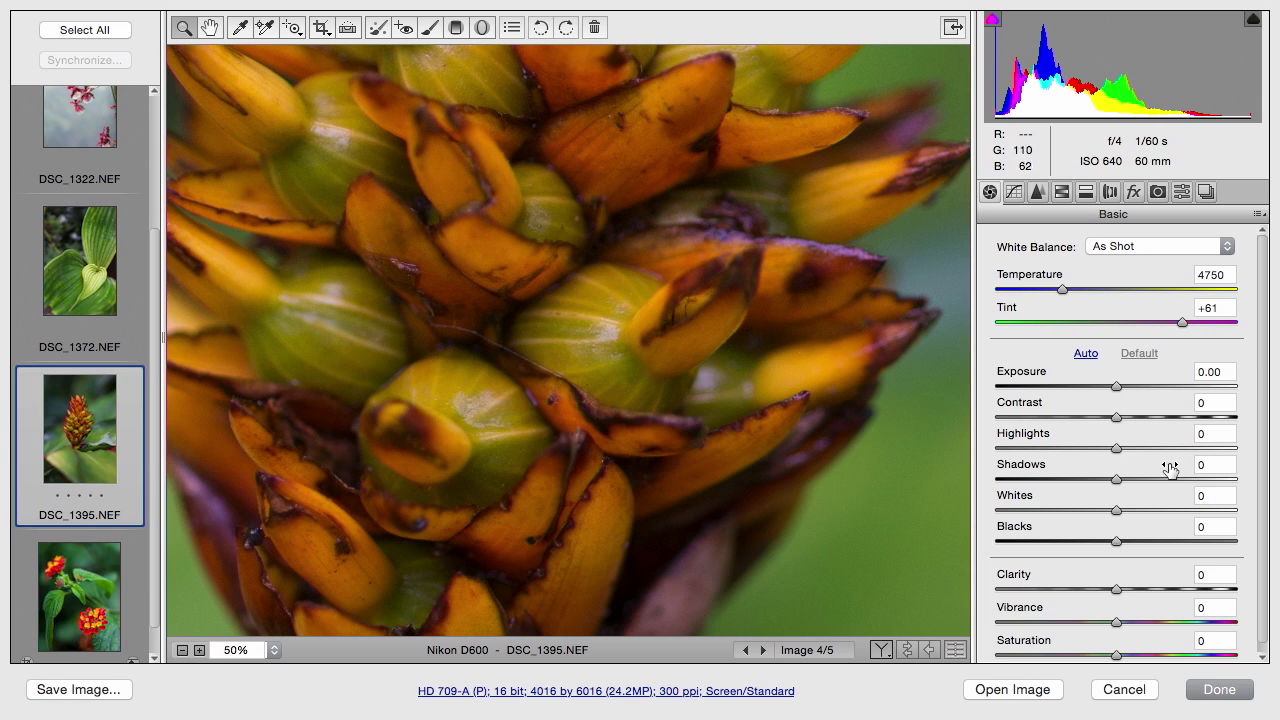
click(1167, 588)
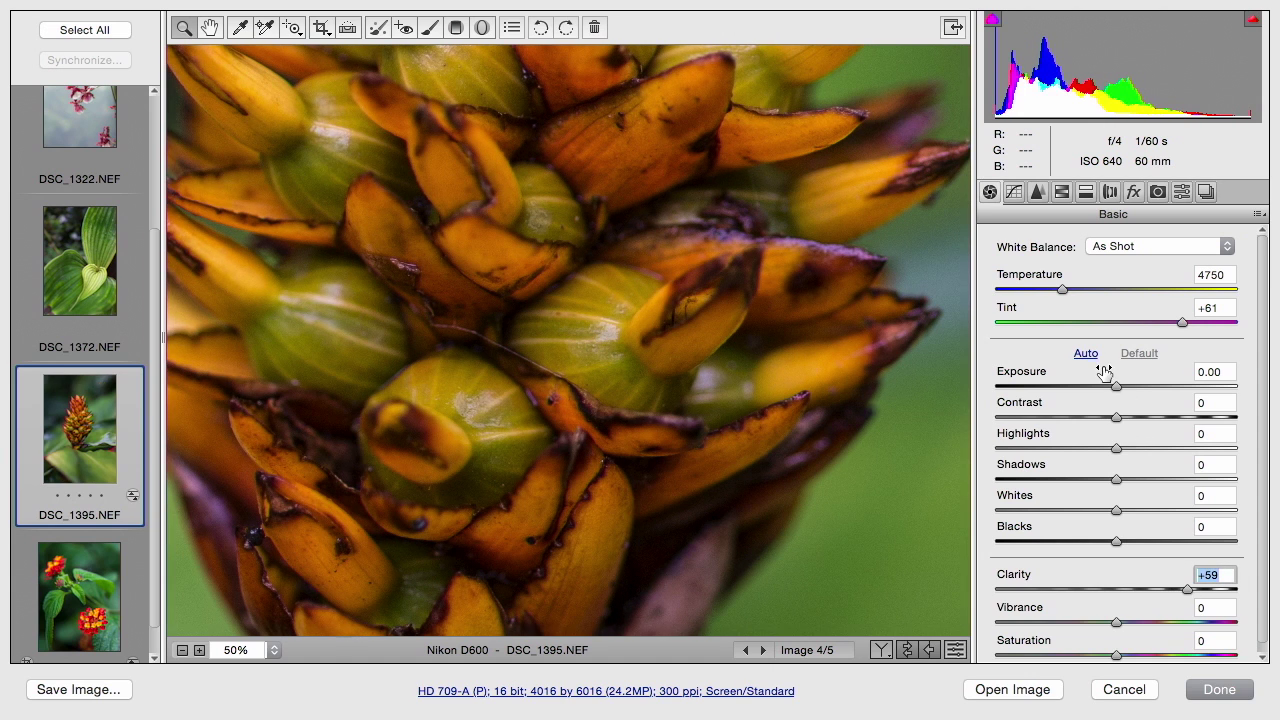
drag(1113, 456, 1143, 456)
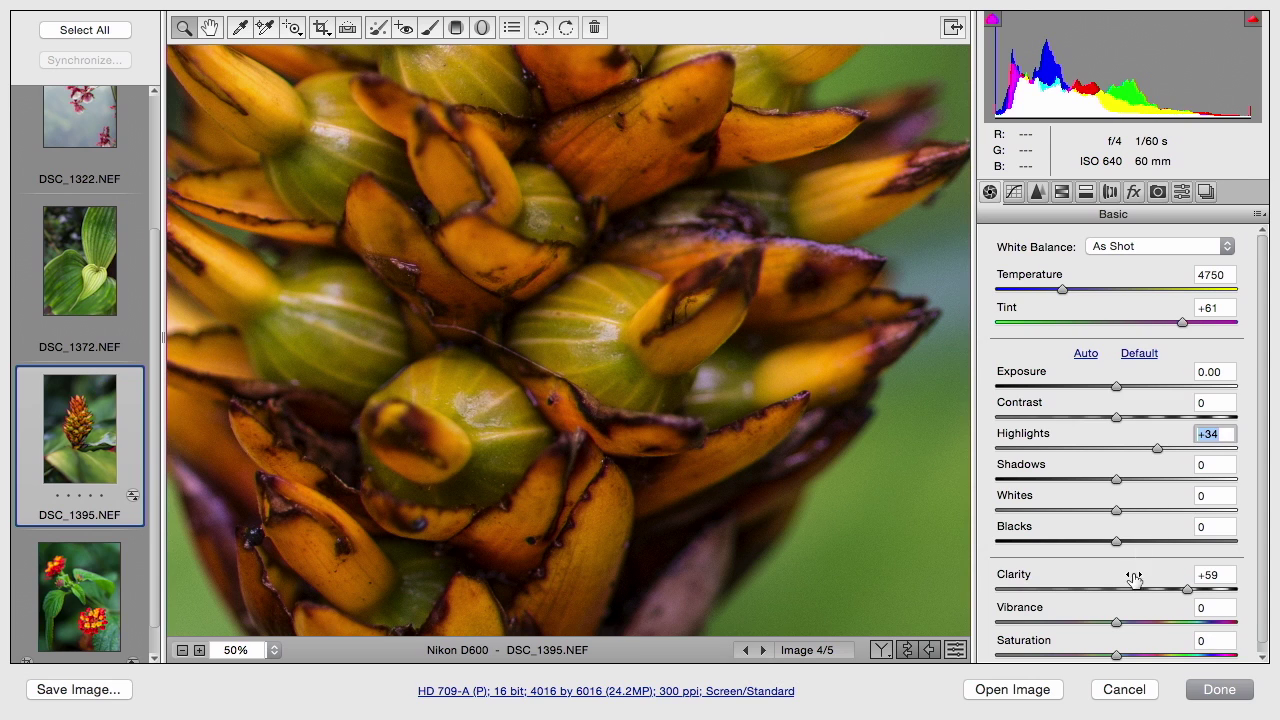
click(1130, 622)
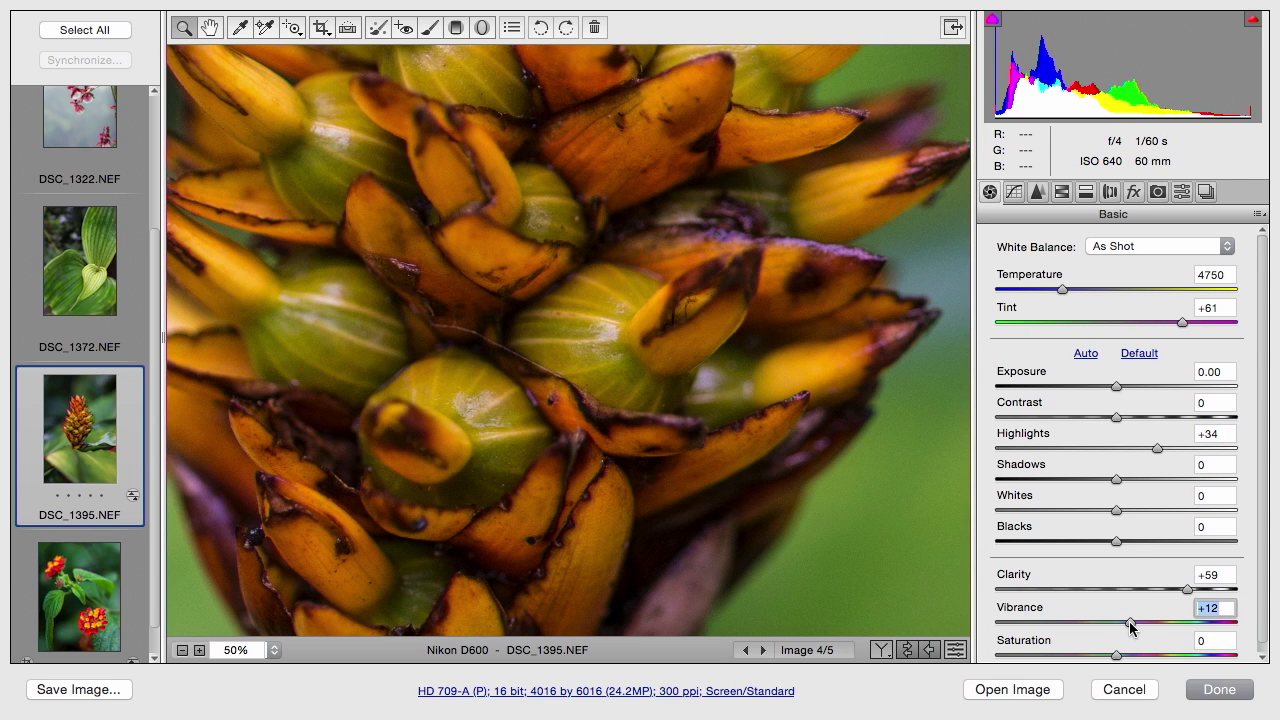
Try Cloudy and Daylight white balance, then settle on Auto (4700, +30).
click(1125, 248)
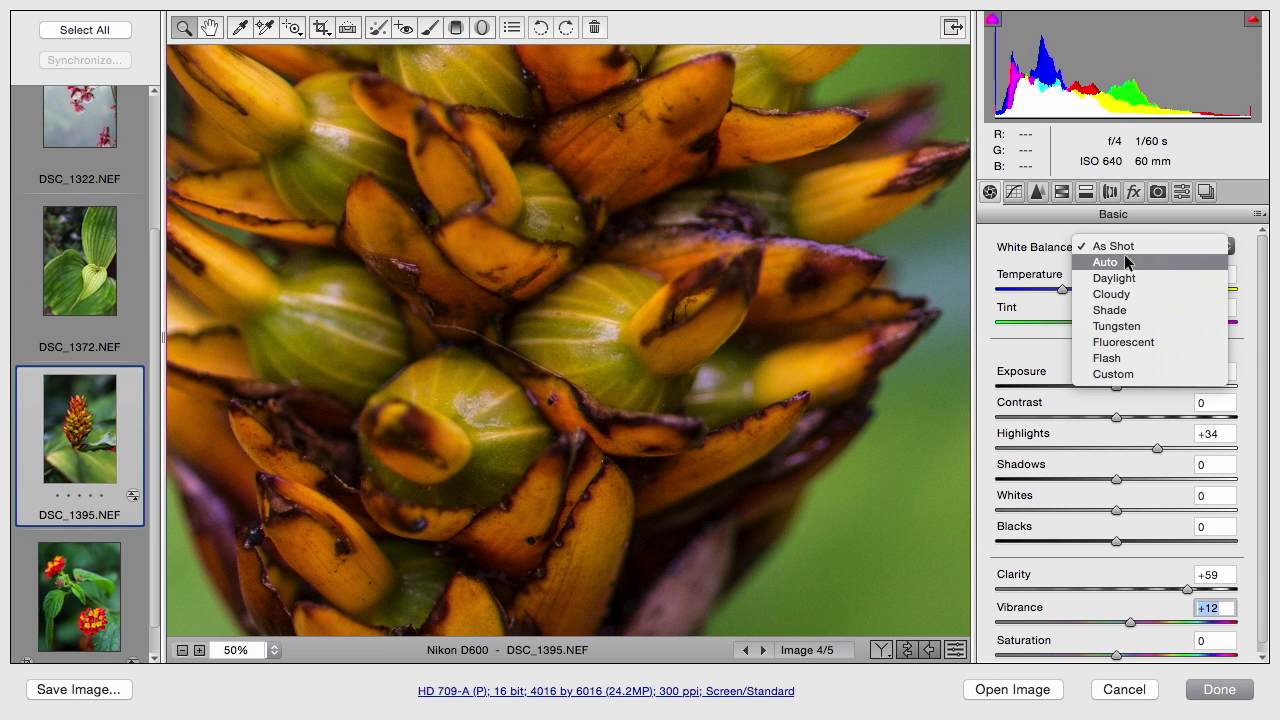
click(1121, 293)
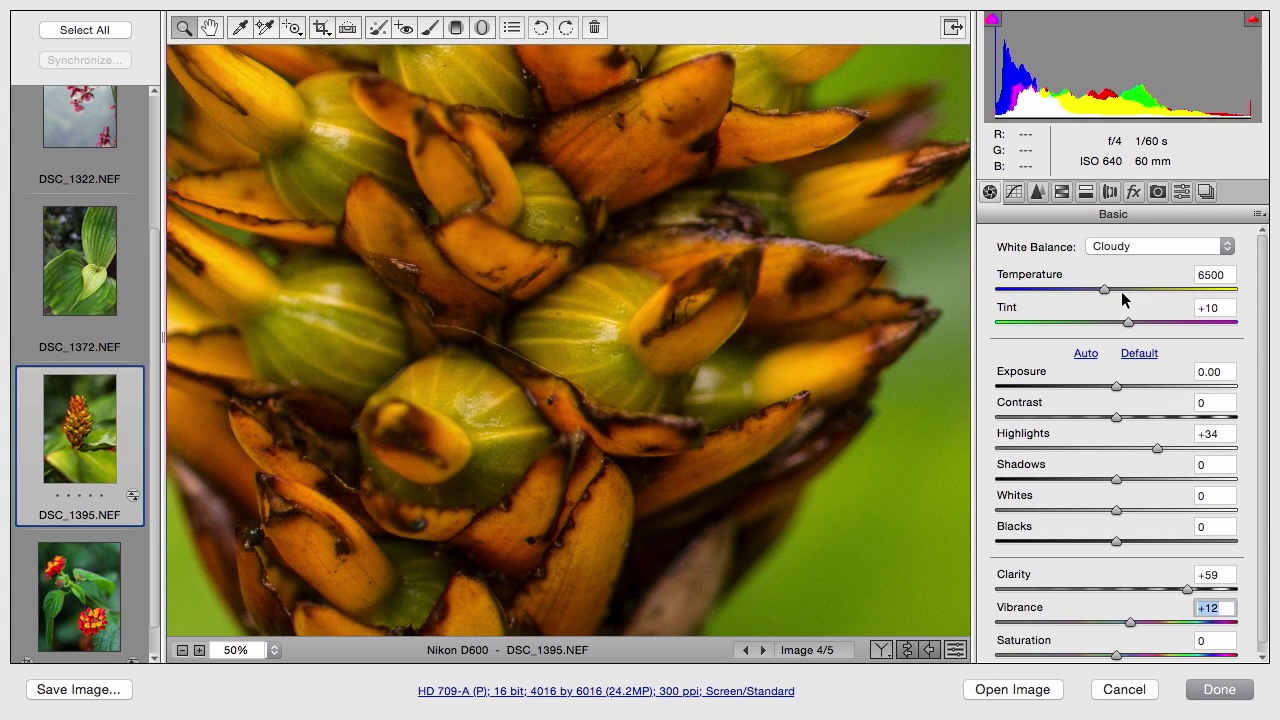
click(1127, 246)
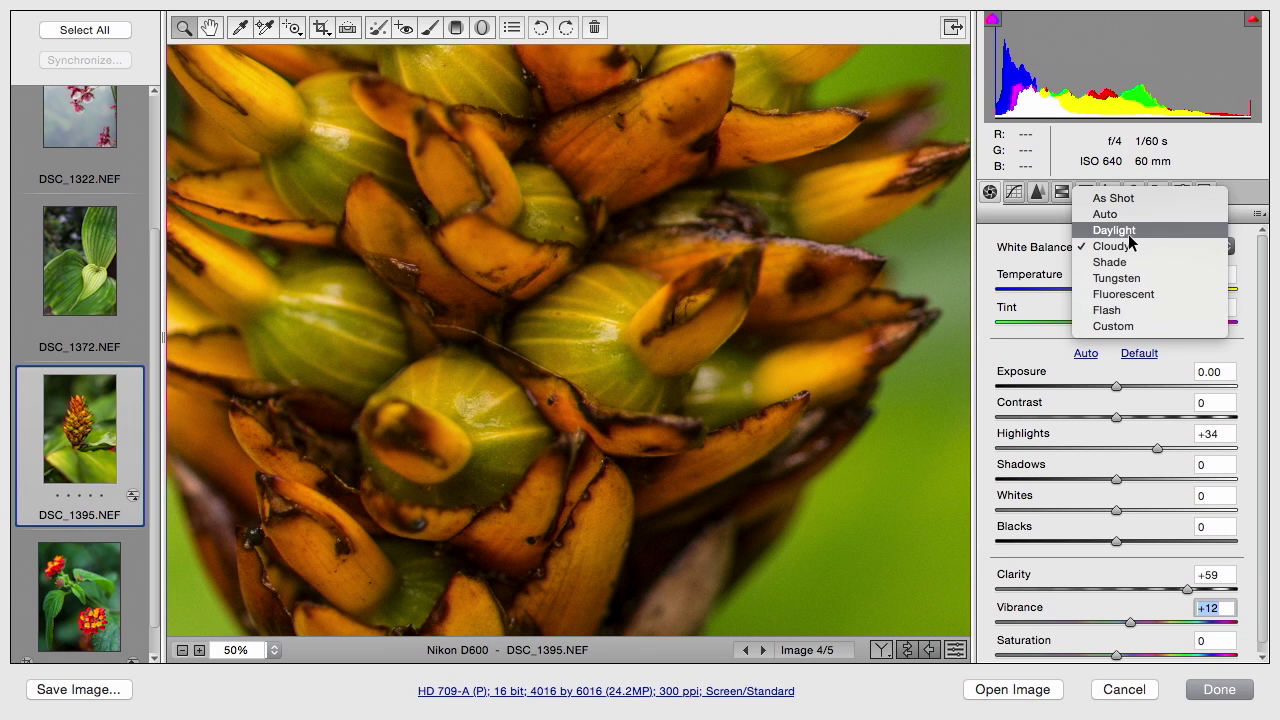
click(1128, 232)
click(1130, 248)
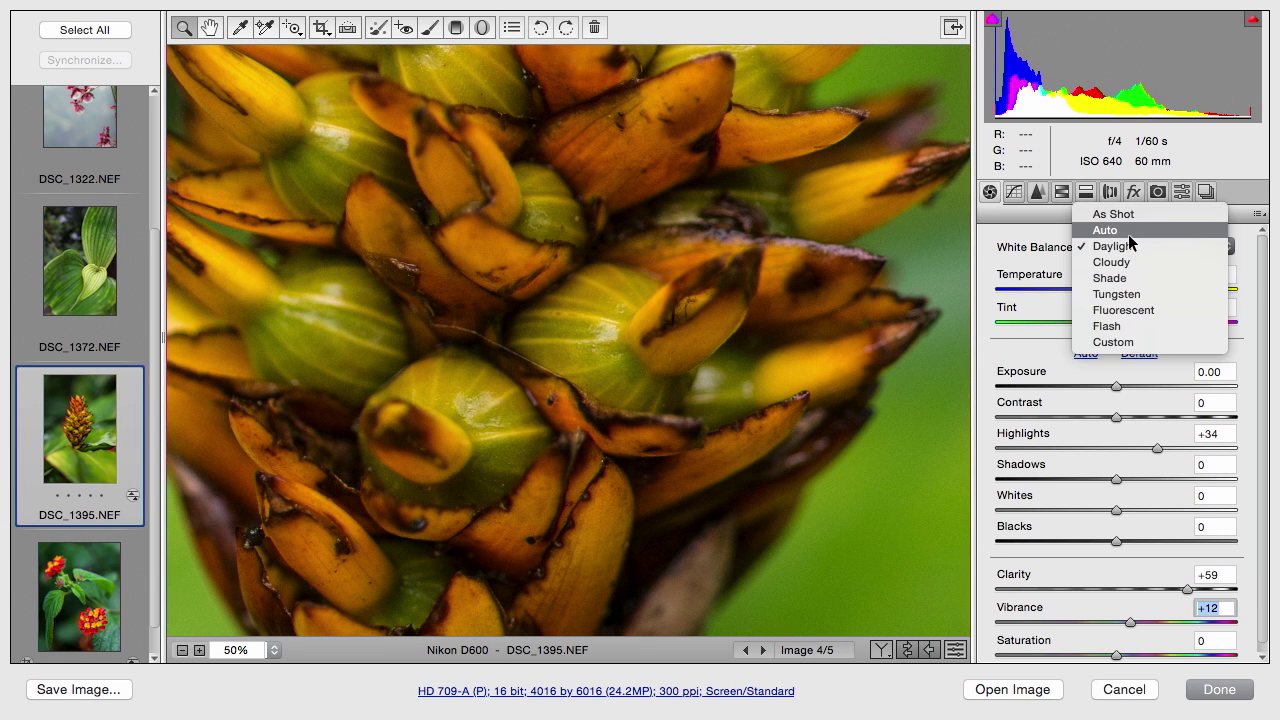
click(1128, 234)
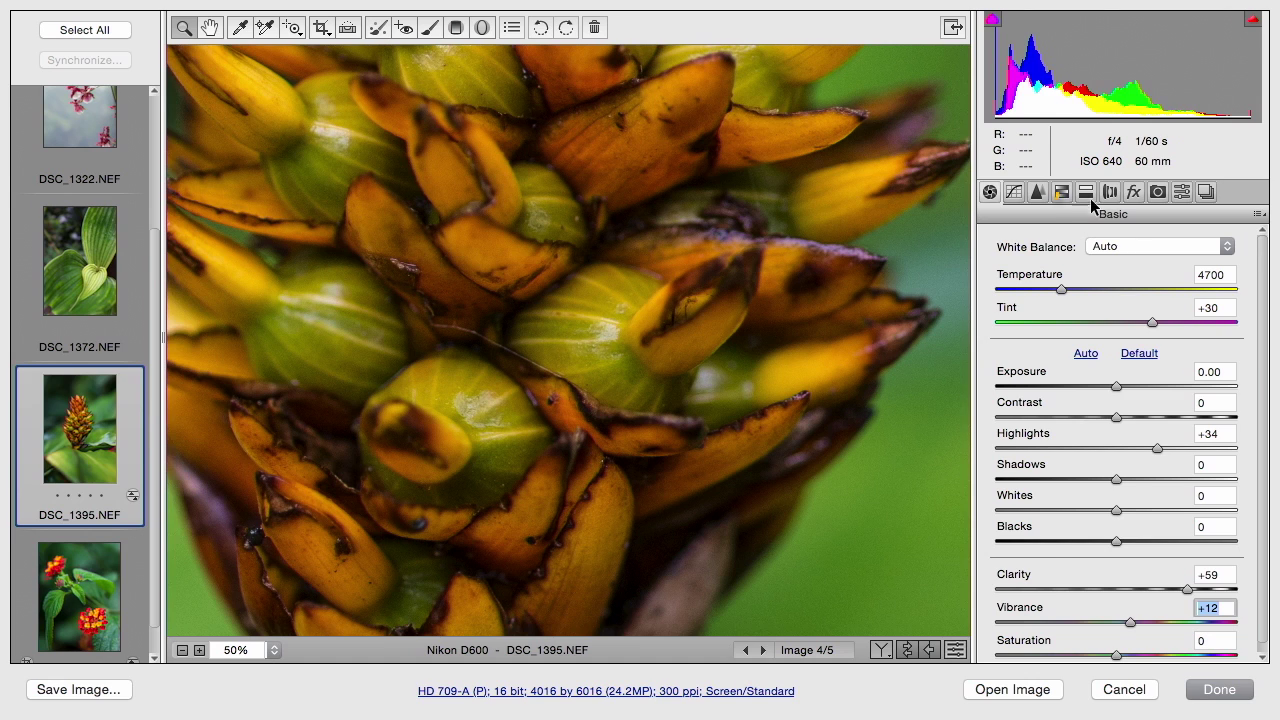
Sharpen the bloom with Amount 114, Masking 55, Detail 51 and Radius 1.5, then fit the view.
click(1040, 195)
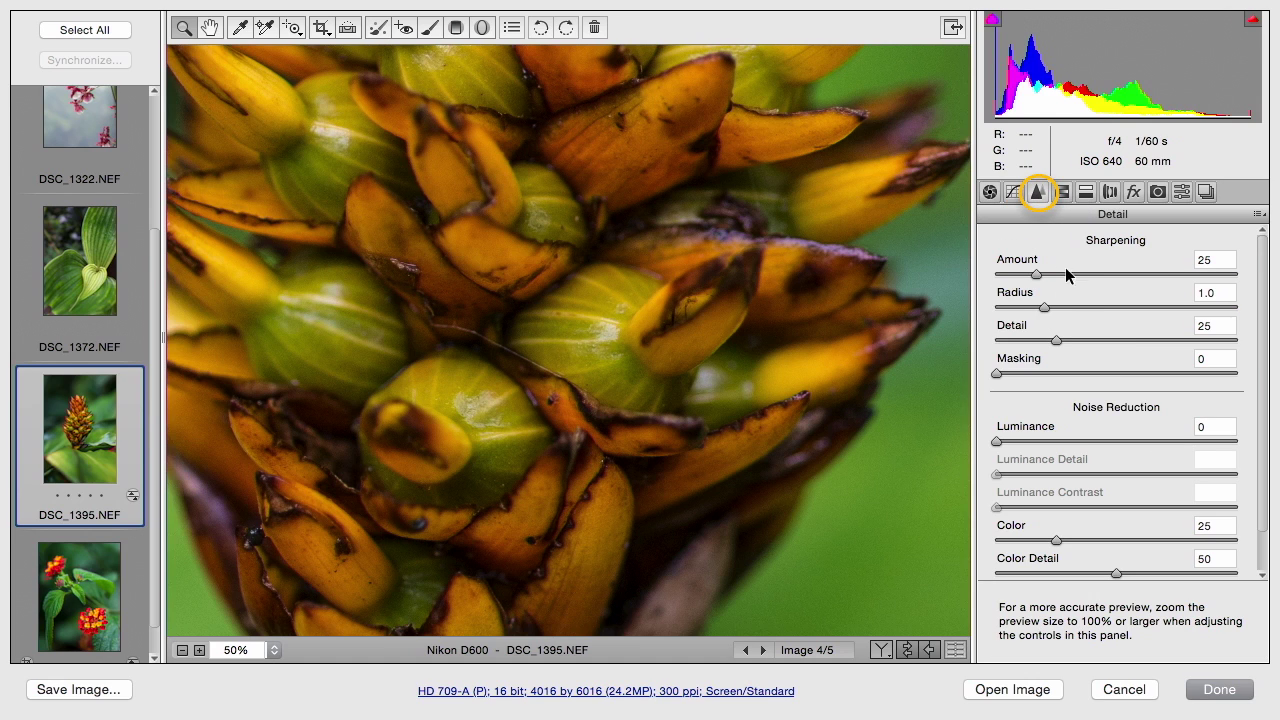
drag(1067, 272, 1110, 278)
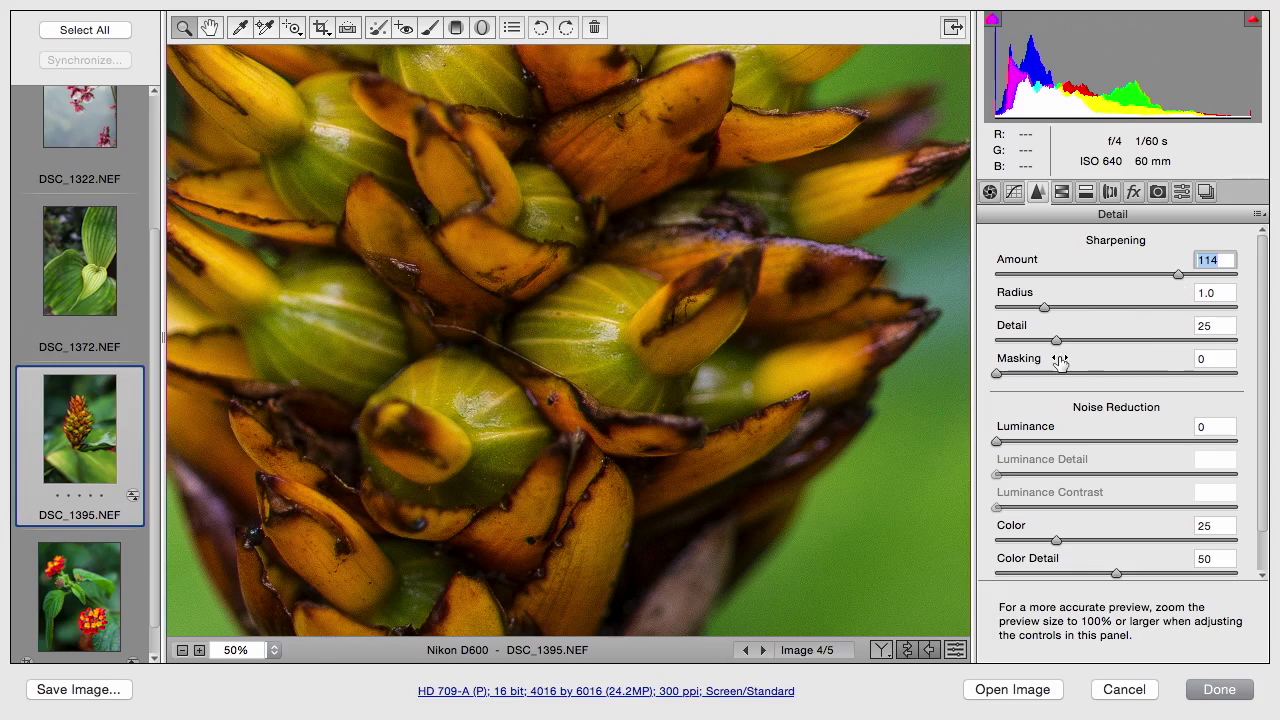
key(alt)
drag(1011, 377, 1129, 383)
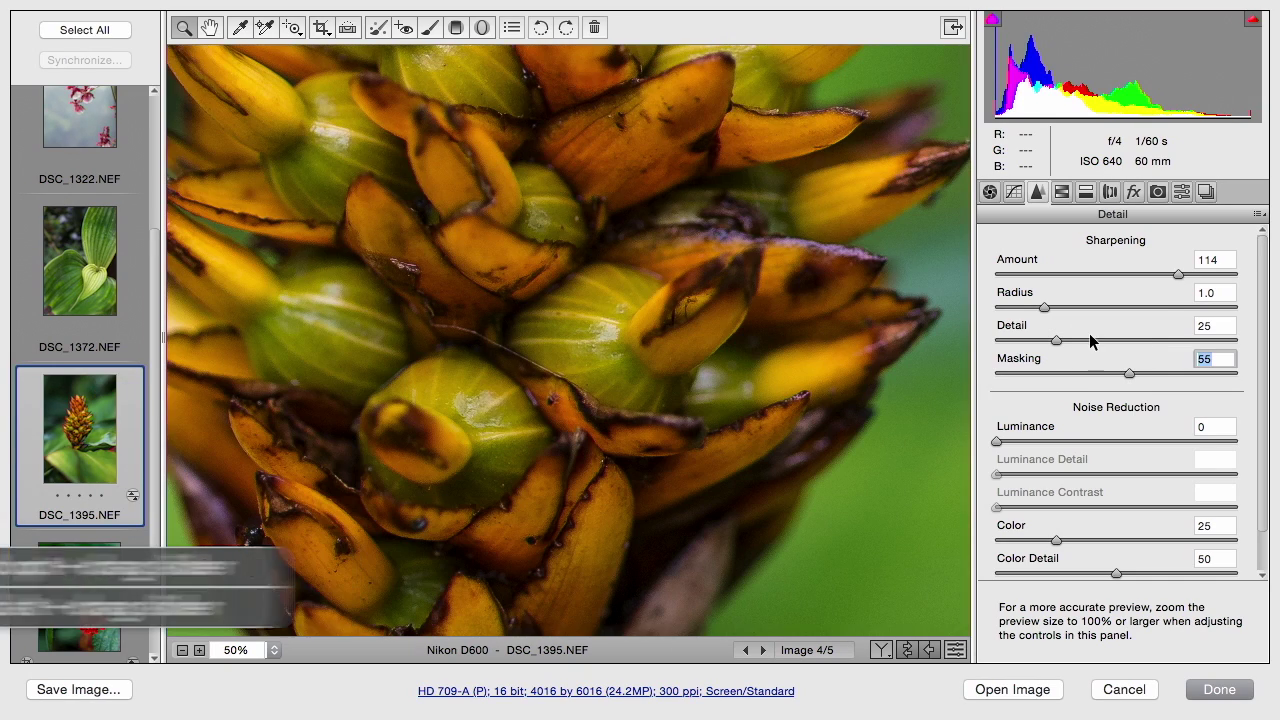
click(1119, 341)
click(1090, 305)
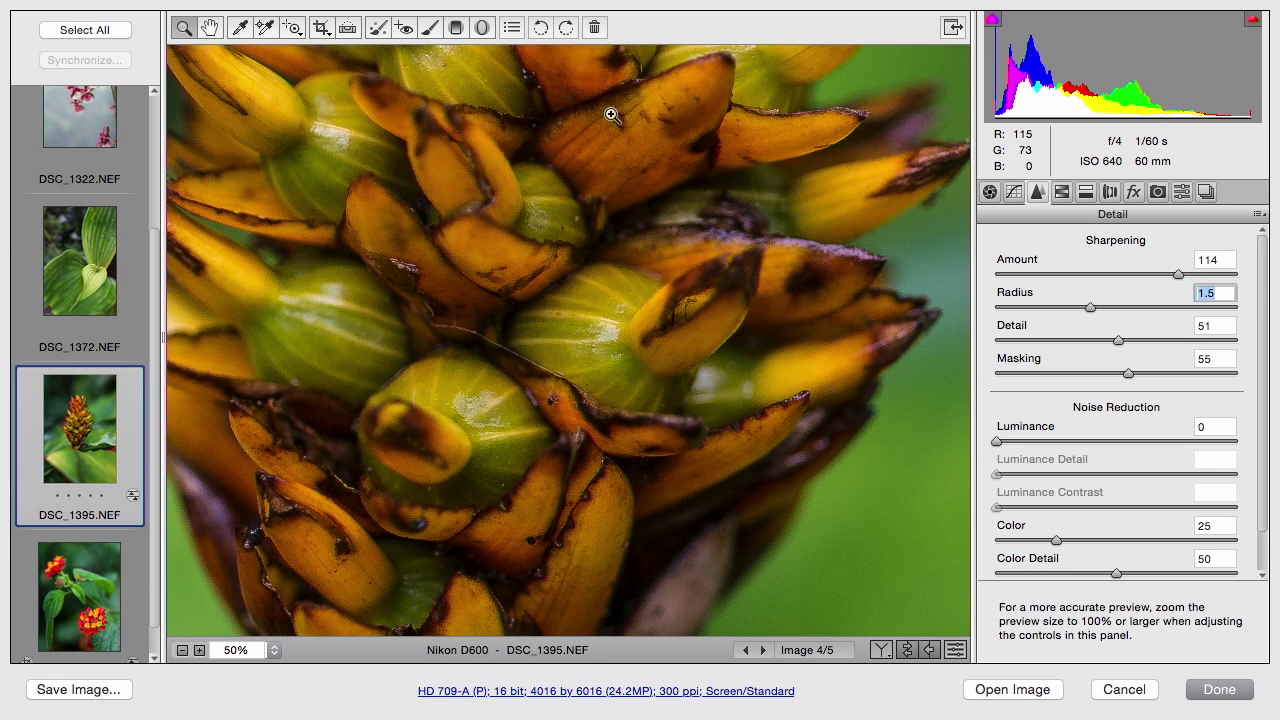
key(super+0)
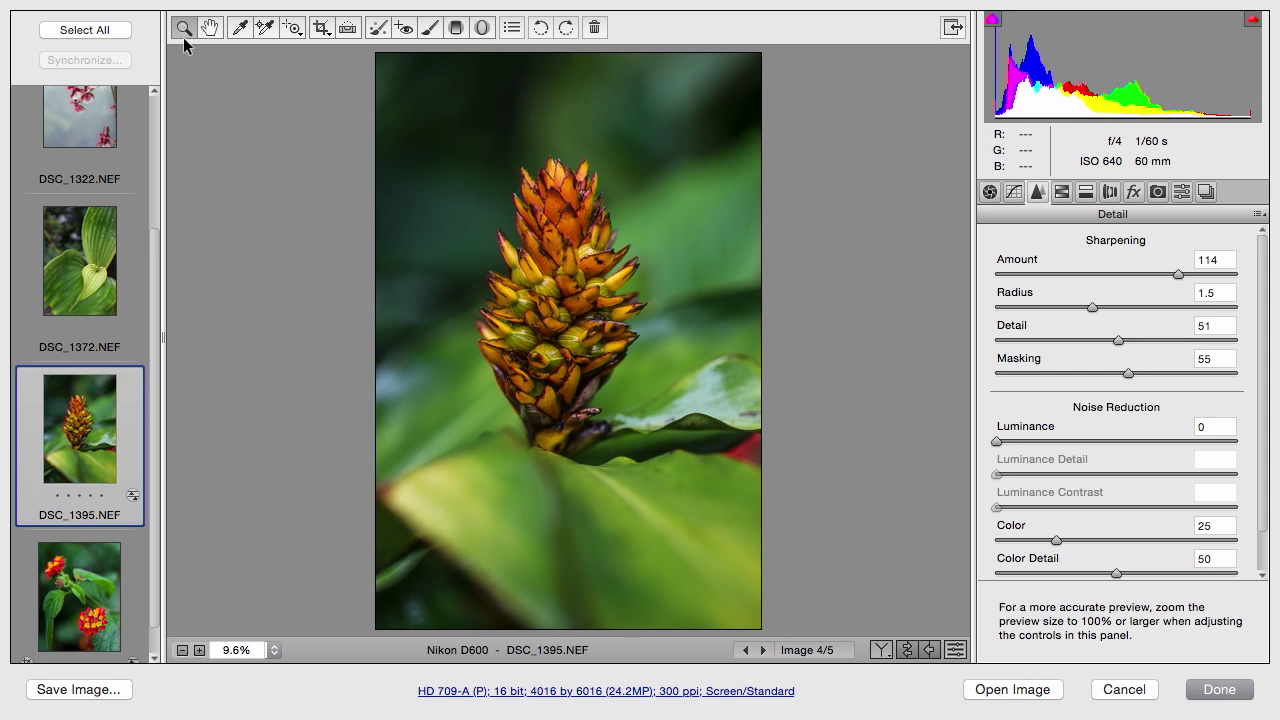
Crop the bloom to a 5:7 portrait frame of 3201 by 4482 pixels centred on the flower.
drag(325, 33, 723, 563)
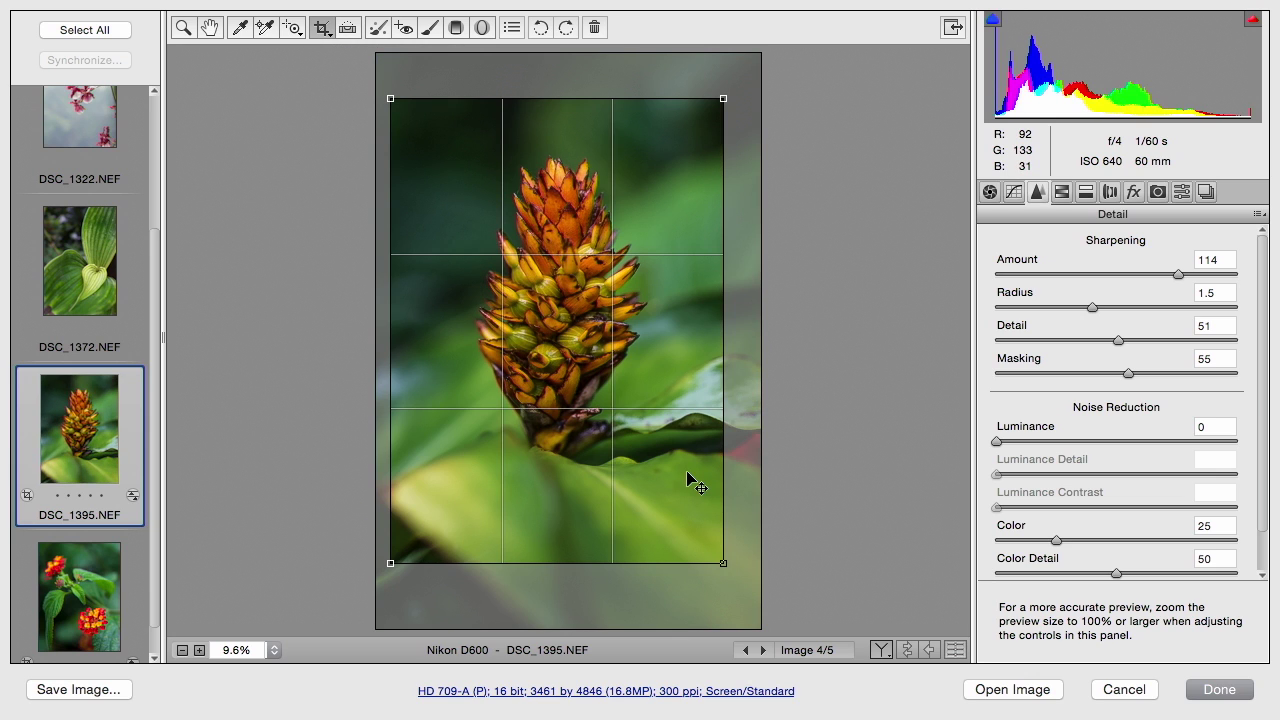
drag(687, 480, 692, 475)
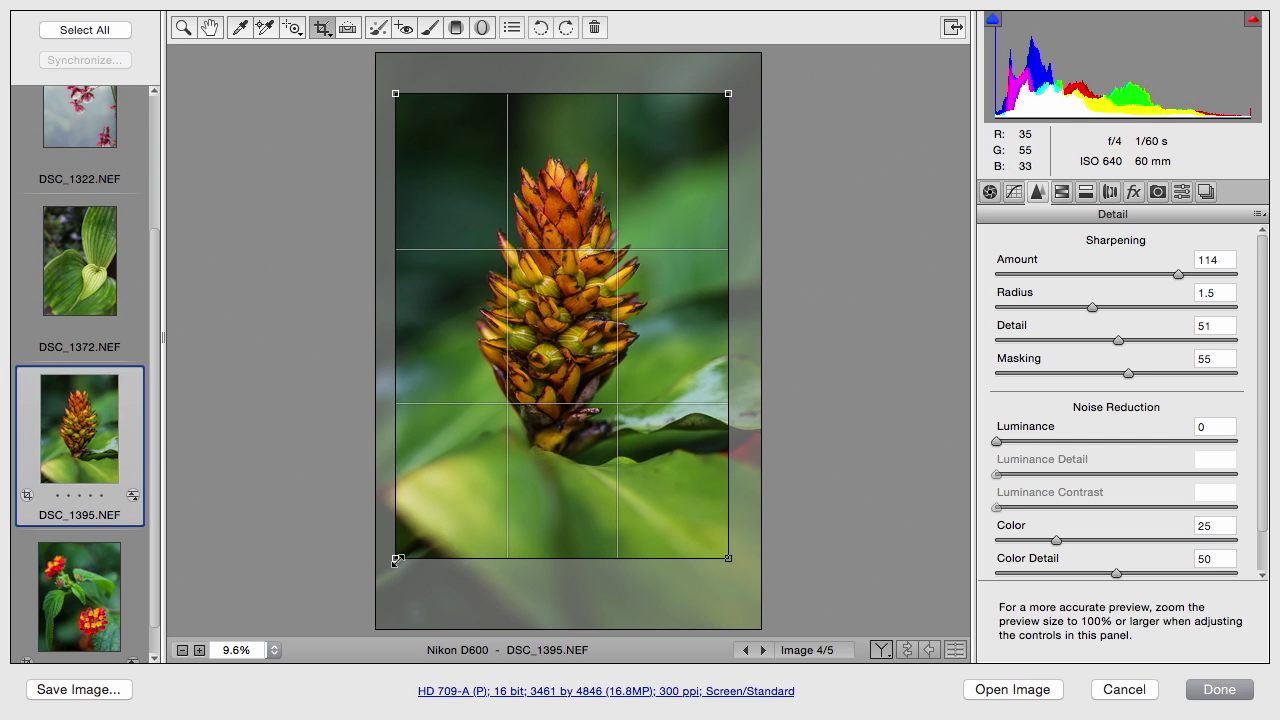
drag(396, 561, 411, 538)
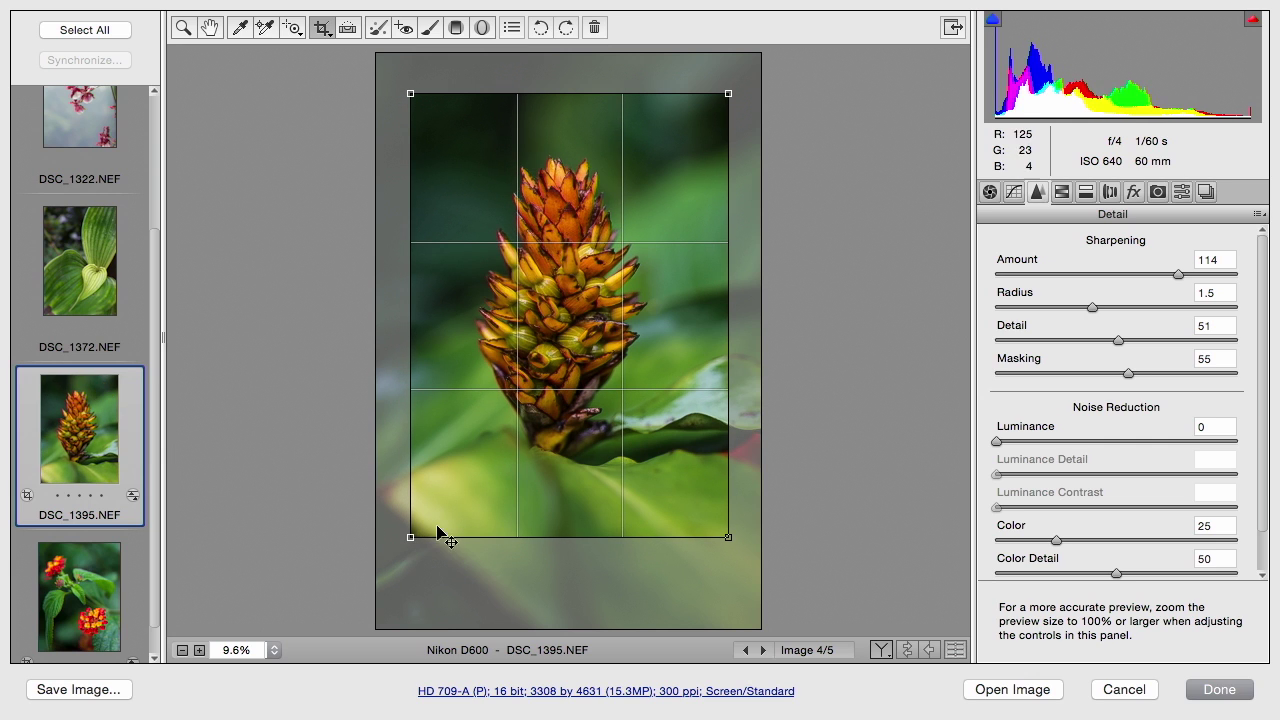
drag(563, 506, 412, 514)
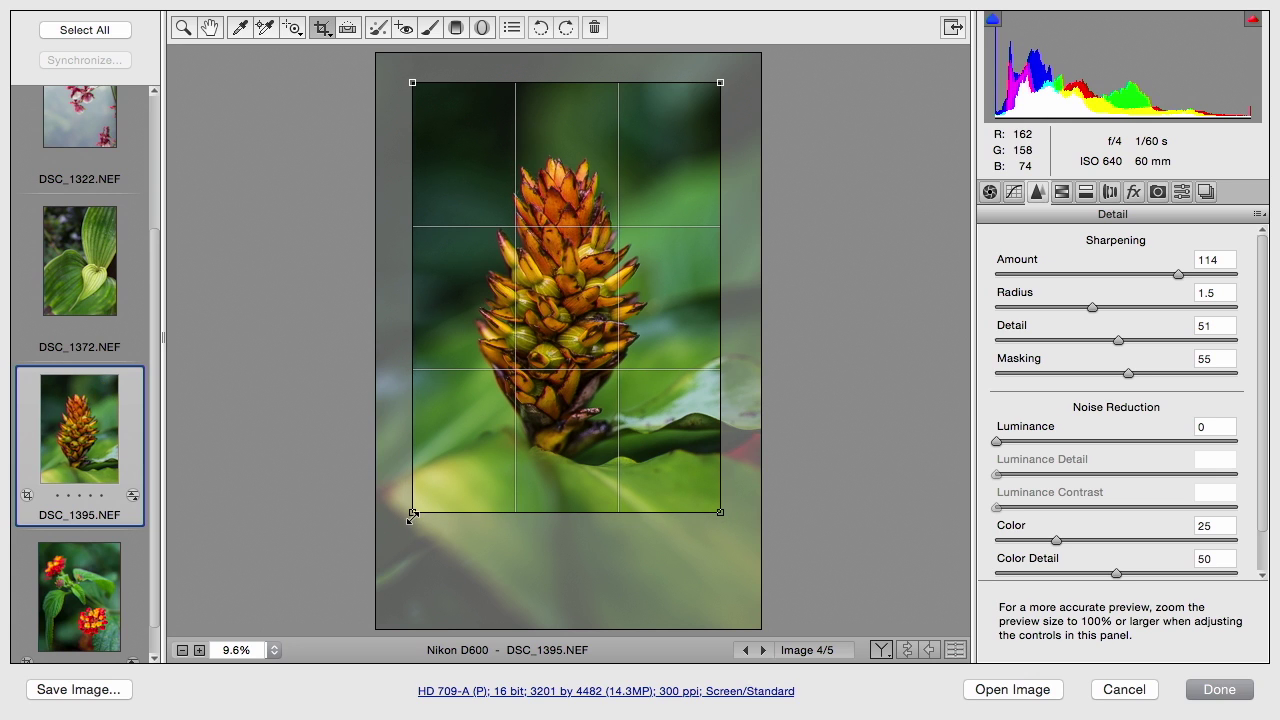
key(z)
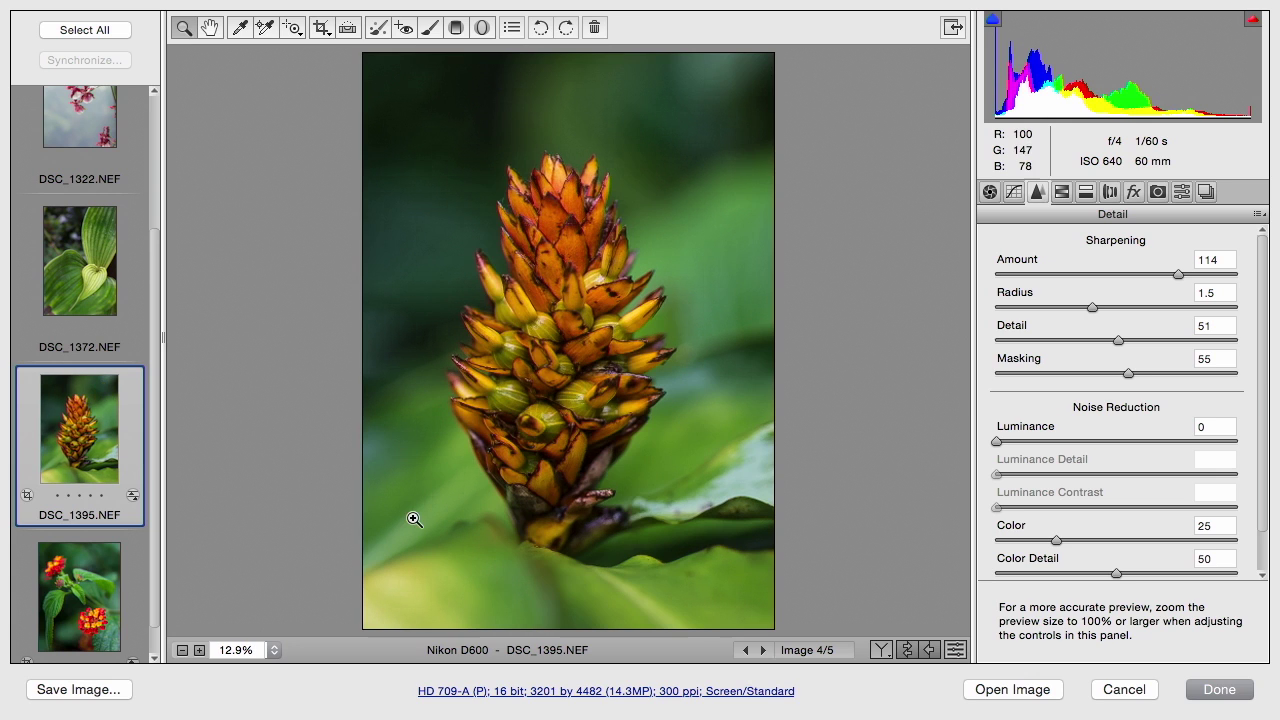
click(1133, 191)
Add a -23 vignette and a bottom graduated filter with Exposure -1.20 and Saturation +19.
click(1097, 451)
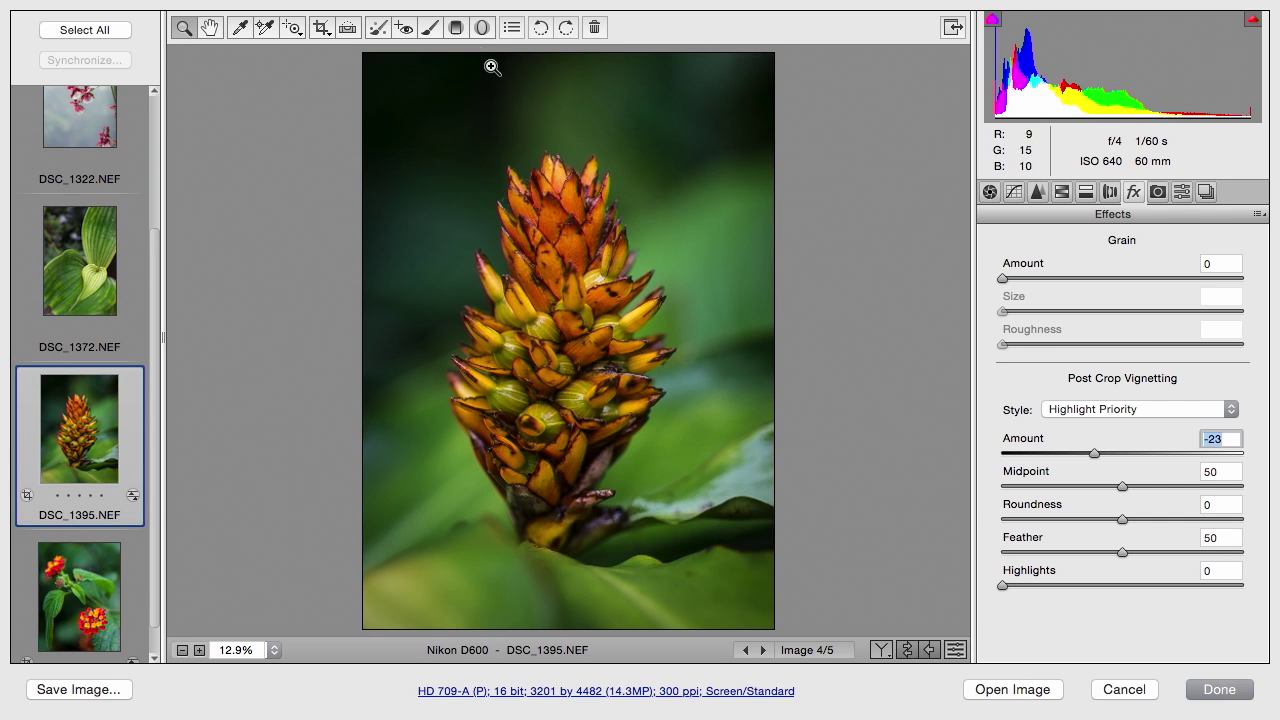
click(455, 30)
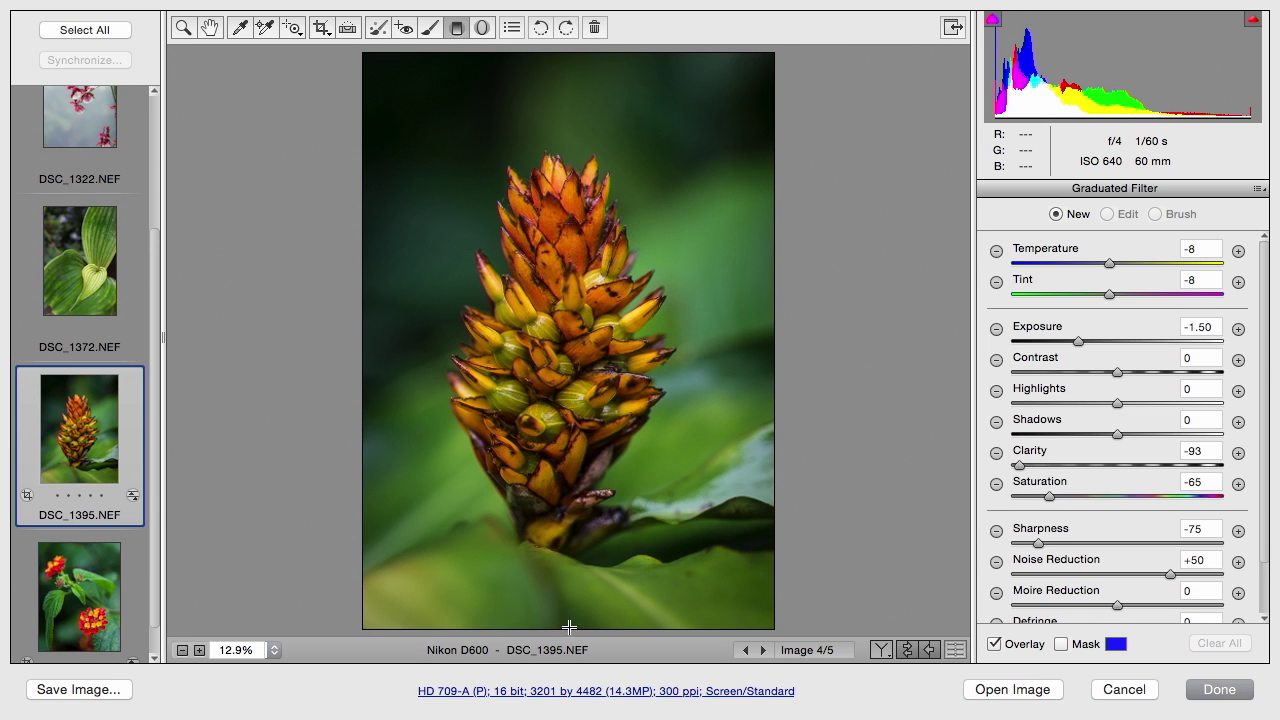
drag(559, 629, 562, 517)
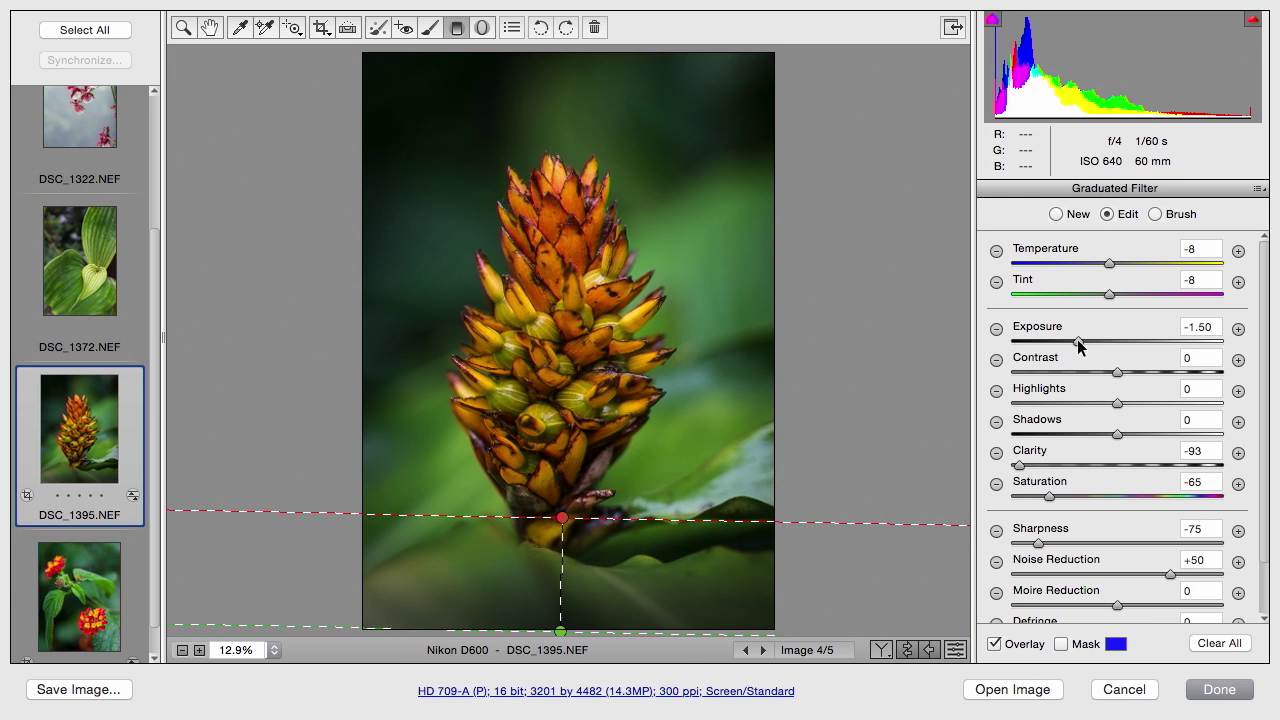
drag(1078, 341, 1086, 341)
drag(1049, 496, 1137, 497)
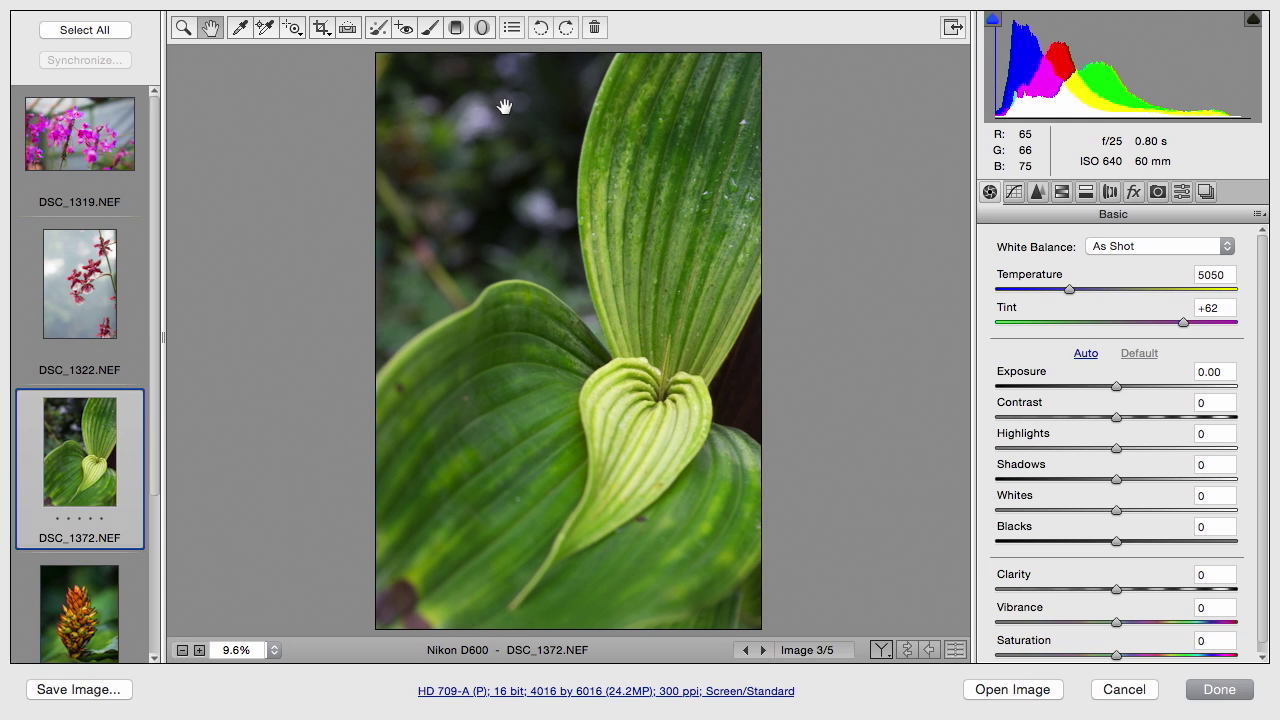
On DSC_1372, set Adjustment Brush Feather to 10 and paint a first stroke on the upper leaf.
click(430, 27)
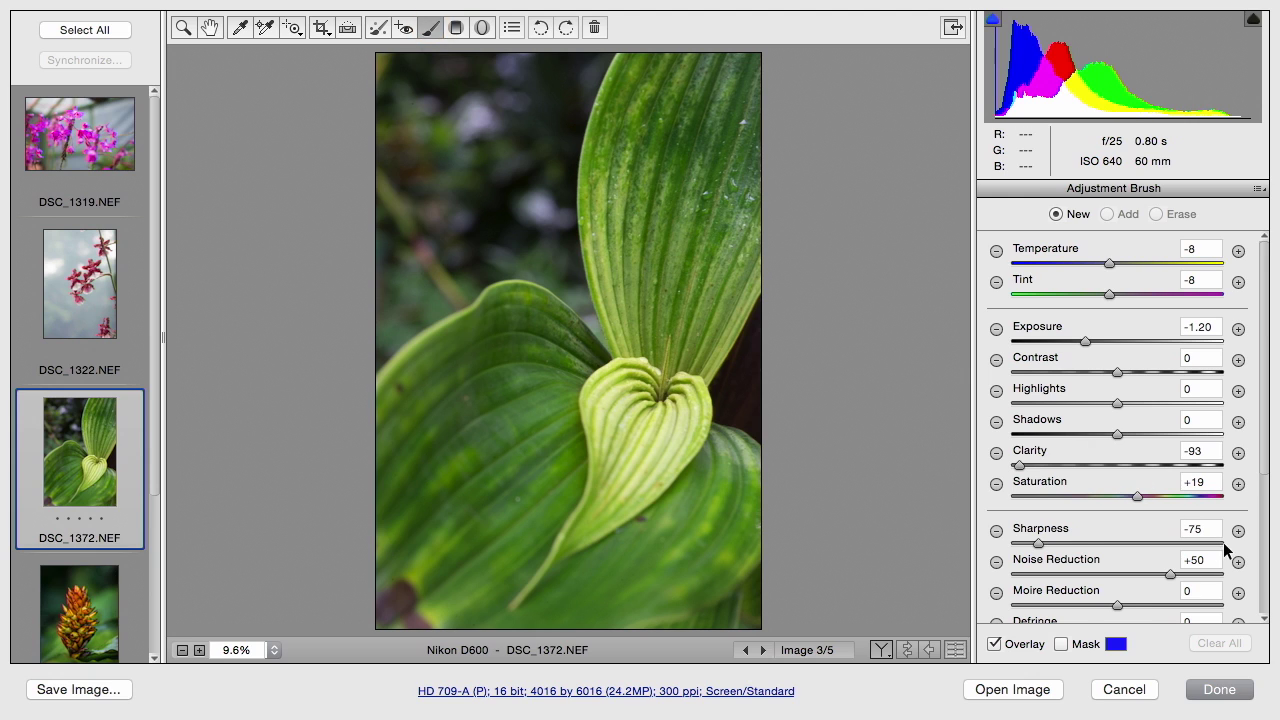
scroll(1268, 593, down, 5)
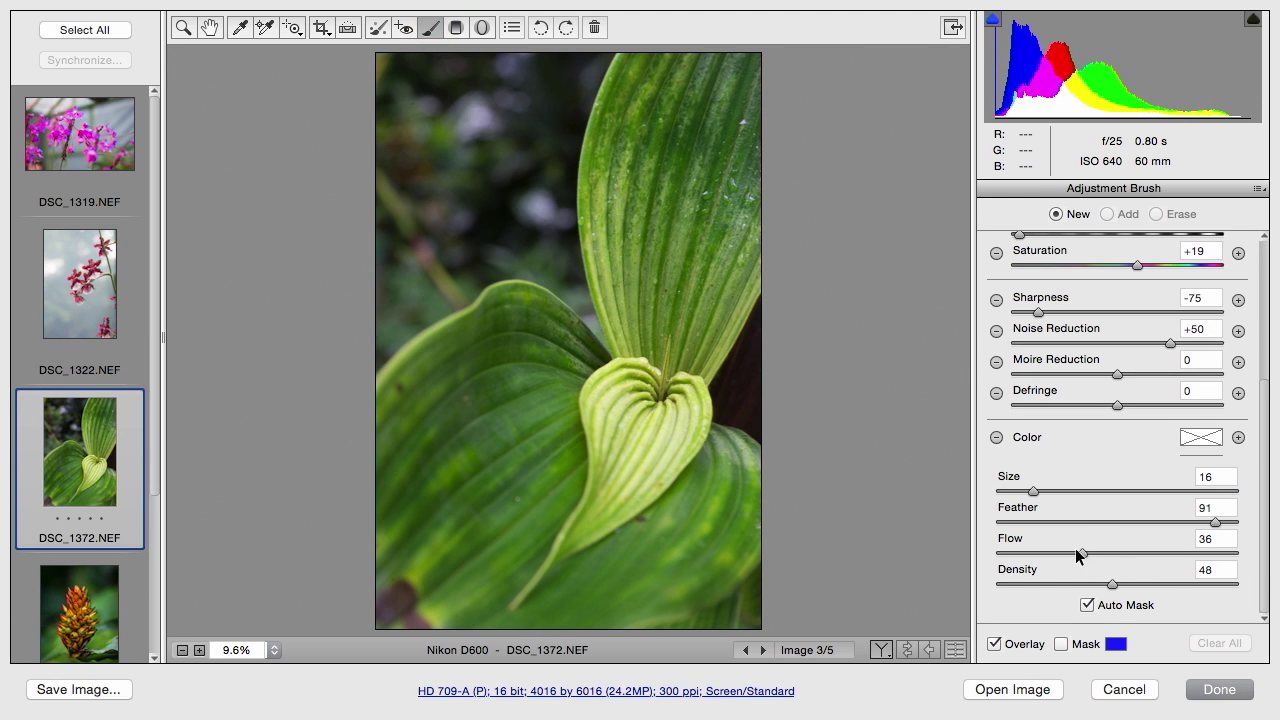
text(10)
key(Return)
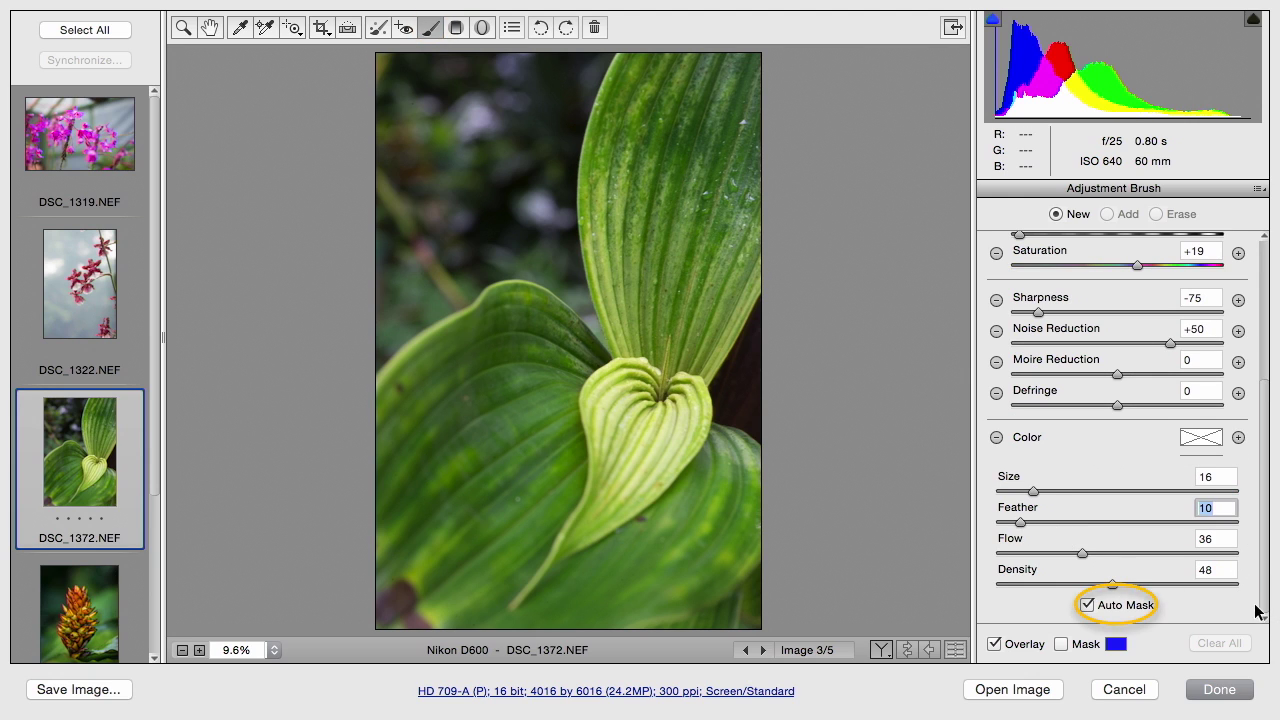
click(685, 322)
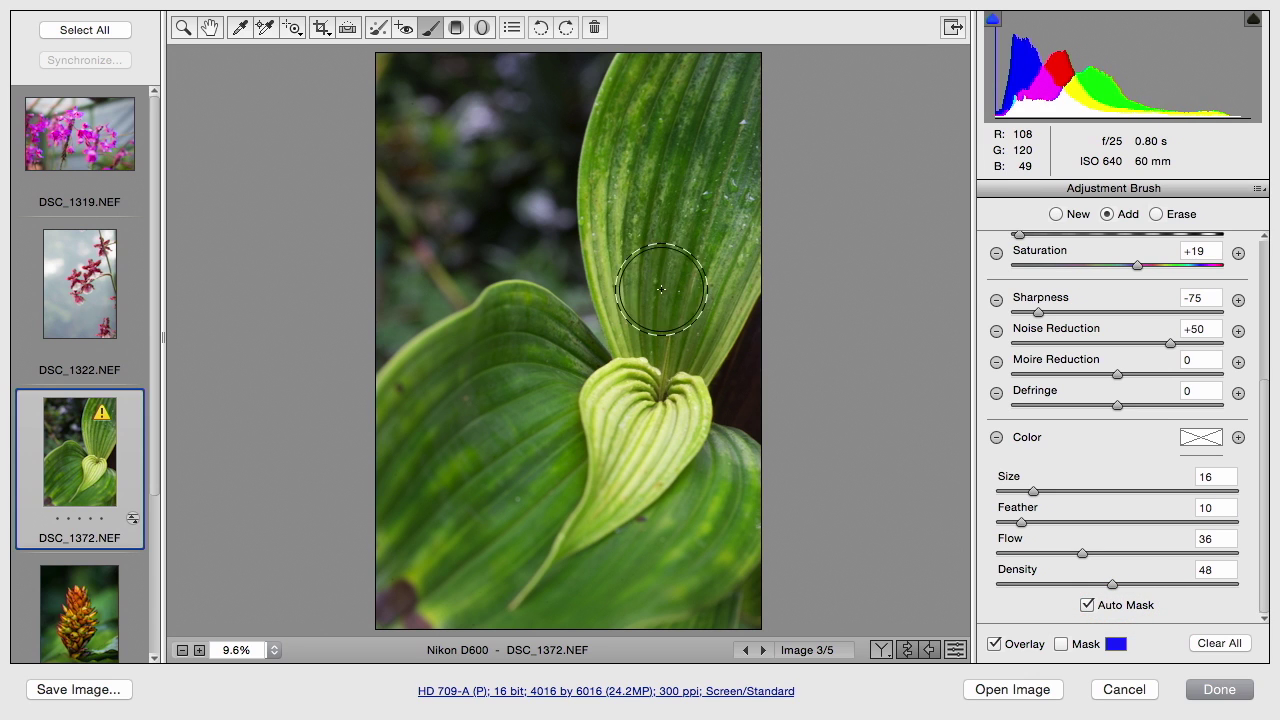
Show the mask overlay and paint the brush mask across both leaves.
click(1080, 643)
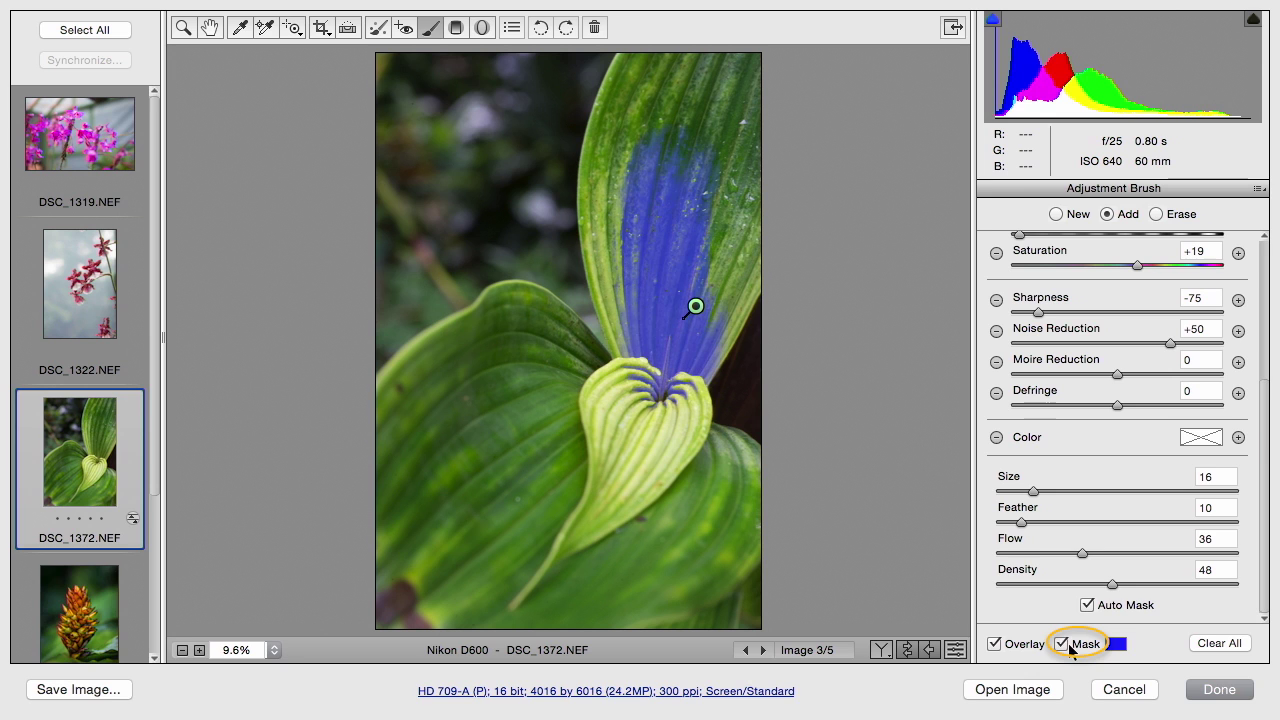
mouse_move(633, 272)
mouse_down()
mouse_move(651, 329)
mouse_move(611, 214)
mouse_move(634, 300)
mouse_move(625, 318)
mouse_move(614, 200)
mouse_move(634, 80)
mouse_move(619, 78)
mouse_move(726, 77)
mouse_move(694, 77)
mouse_move(749, 177)
mouse_move(701, 342)
mouse_move(743, 214)
mouse_move(689, 114)
mouse_move(631, 86)
mouse_move(609, 457)
mouse_move(586, 514)
mouse_move(634, 394)
mouse_move(606, 371)
mouse_move(677, 366)
mouse_move(654, 480)
mouse_move(707, 515)
mouse_move(723, 466)
mouse_move(646, 600)
mouse_move(737, 509)
mouse_move(470, 556)
mouse_move(400, 606)
mouse_move(539, 481)
mouse_up()
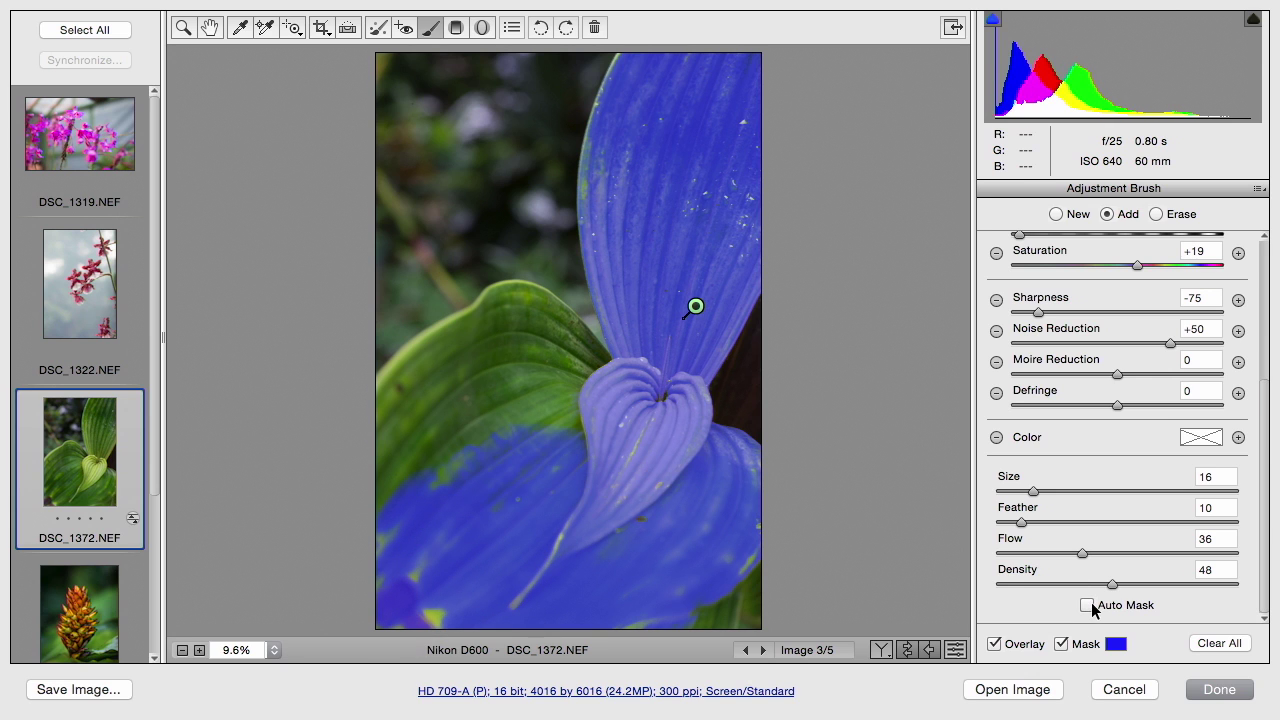
mouse_move(566, 523)
mouse_down()
mouse_move(529, 582)
mouse_move(440, 619)
mouse_move(415, 579)
mouse_move(421, 560)
mouse_move(402, 552)
mouse_move(437, 477)
mouse_move(522, 430)
mouse_move(586, 445)
mouse_move(524, 391)
mouse_move(602, 451)
mouse_move(621, 533)
mouse_move(659, 503)
mouse_move(652, 567)
mouse_move(720, 521)
mouse_move(632, 594)
mouse_move(633, 622)
mouse_move(731, 497)
mouse_up()
mouse_move(707, 251)
mouse_down()
mouse_move(751, 153)
mouse_move(708, 236)
mouse_move(737, 148)
mouse_move(686, 182)
mouse_move(662, 131)
mouse_move(630, 199)
mouse_move(622, 186)
mouse_move(644, 115)
mouse_move(670, 102)
mouse_move(646, 130)
mouse_move(649, 82)
mouse_move(708, 110)
mouse_up()
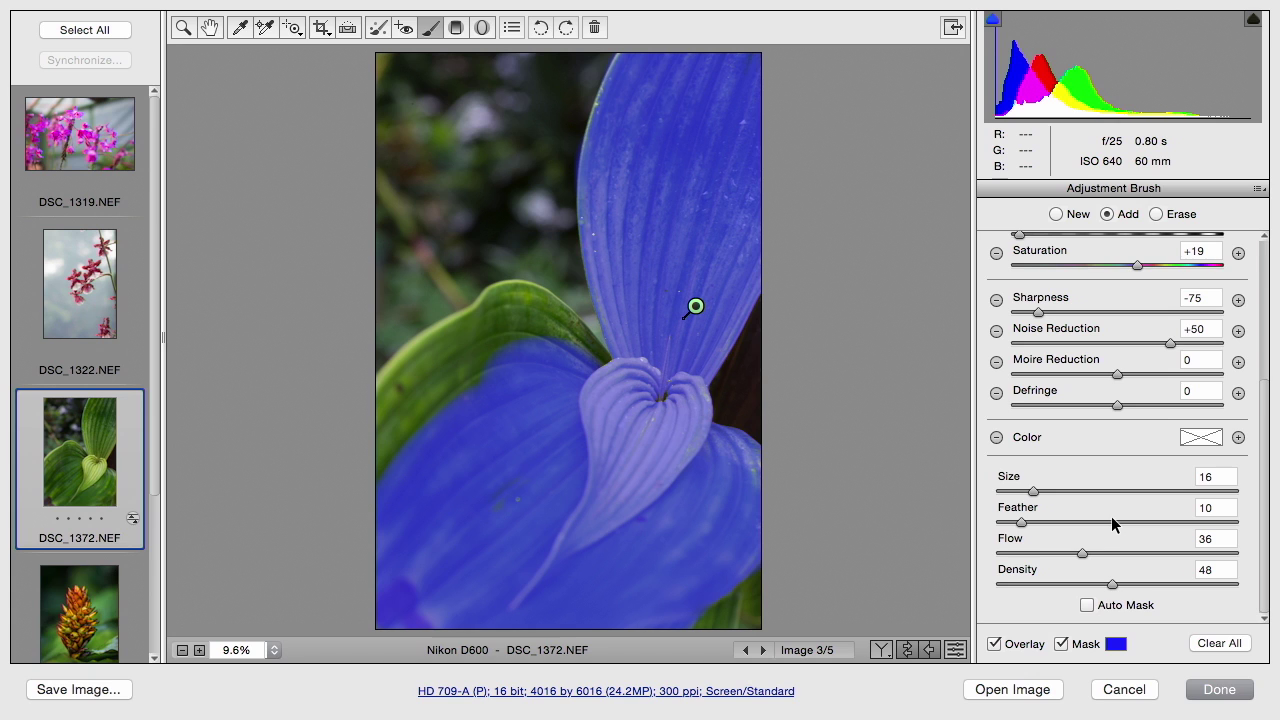
With Auto Mask on, refine the left leaf edge, erase background spill, and shrink the brush to 7.
click(1087, 605)
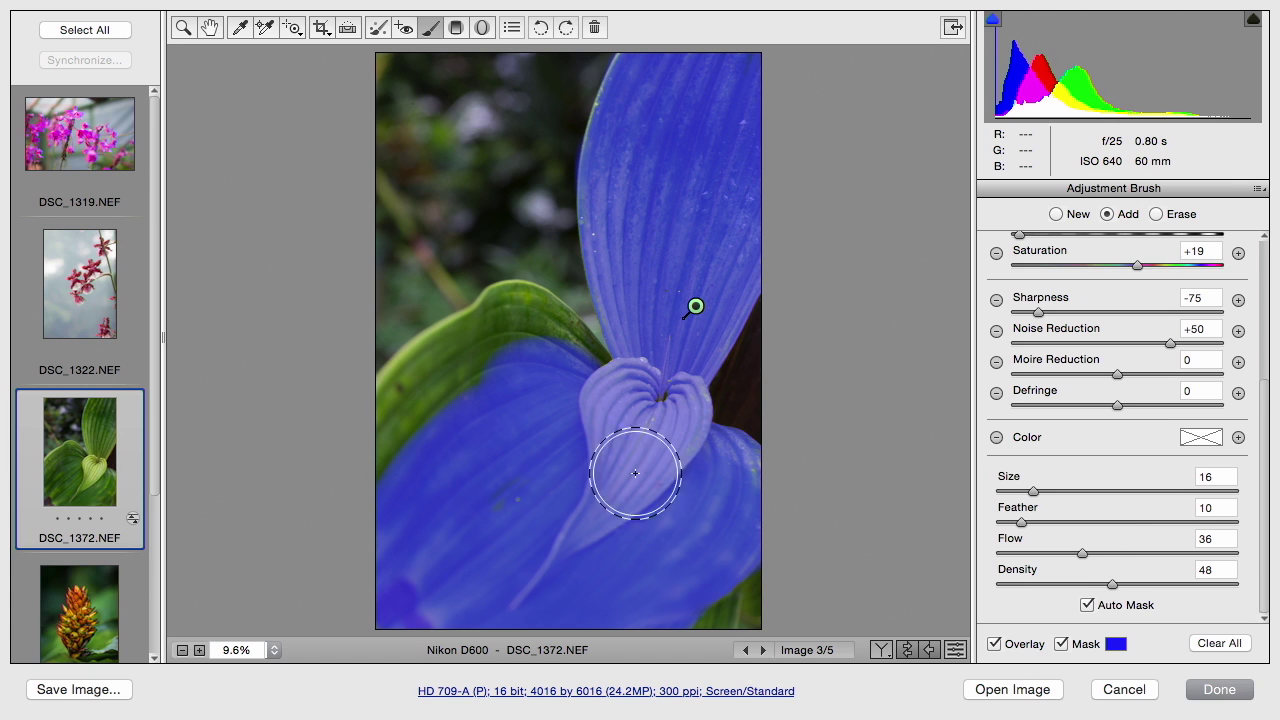
mouse_move(420, 438)
mouse_down()
mouse_move(383, 456)
mouse_move(412, 403)
mouse_move(377, 426)
mouse_move(377, 405)
mouse_move(403, 387)
mouse_move(380, 389)
mouse_move(391, 371)
mouse_move(440, 347)
mouse_move(453, 357)
mouse_move(447, 394)
mouse_move(492, 321)
mouse_move(526, 302)
mouse_move(580, 346)
mouse_move(508, 295)
mouse_move(376, 385)
mouse_move(433, 335)
mouse_move(537, 294)
mouse_up()
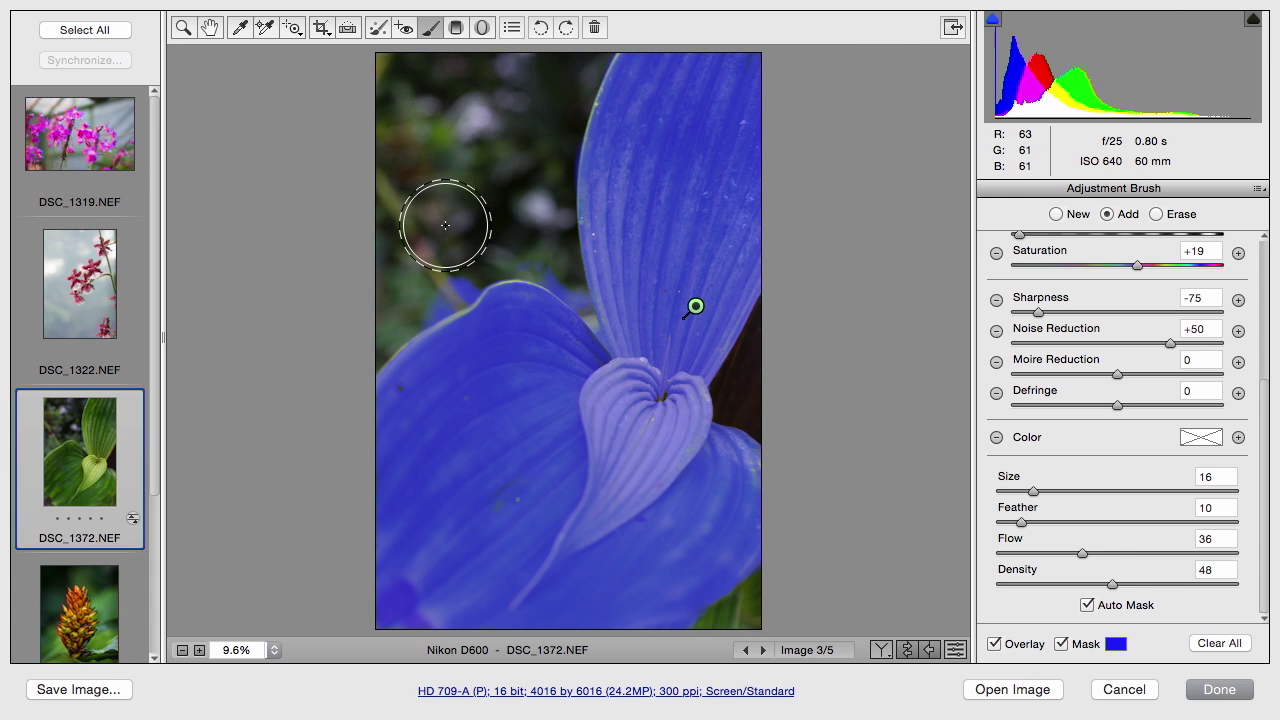
key(alt)
mouse_move(429, 263)
mouse_down()
mouse_move(435, 297)
mouse_move(519, 259)
mouse_move(571, 294)
mouse_move(551, 290)
mouse_up()
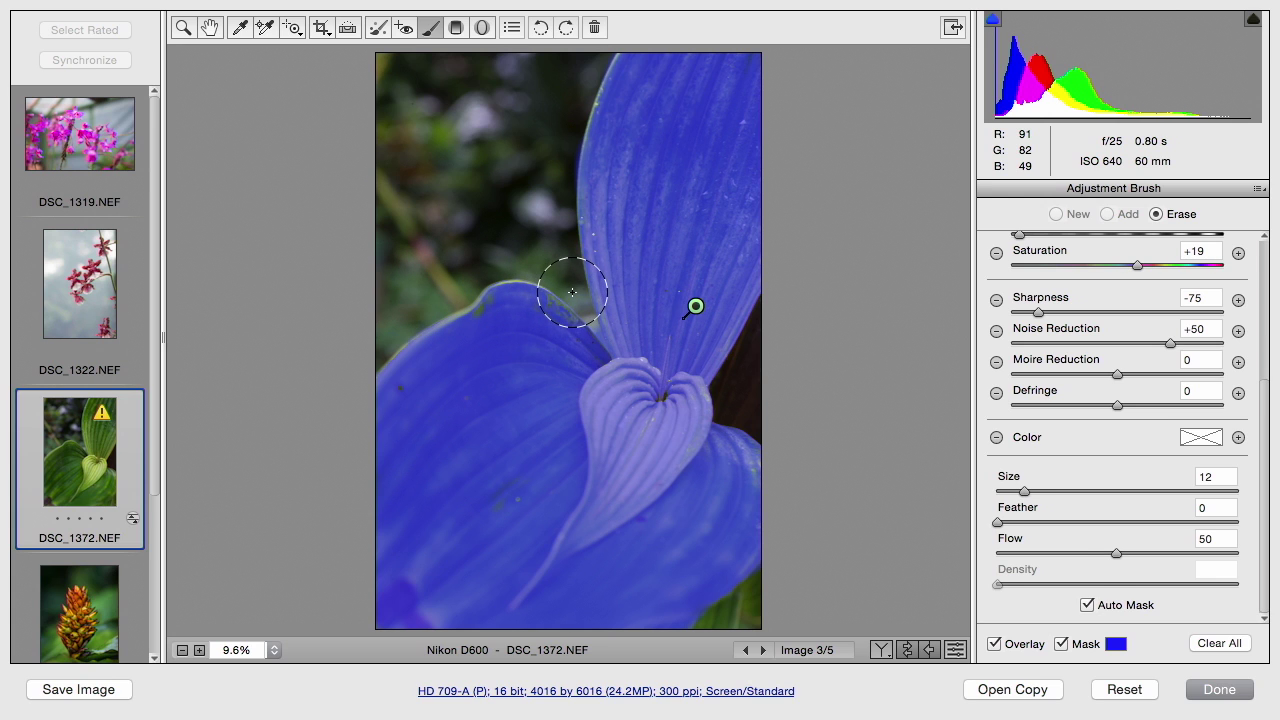
key(bracketleft)
key(bracketleft)
key(bracketleft)
key(bracketleft)
key(bracketleft)
key(bracketleft)
key(bracketleft)
key(bracketleft)
key(bracketleft)
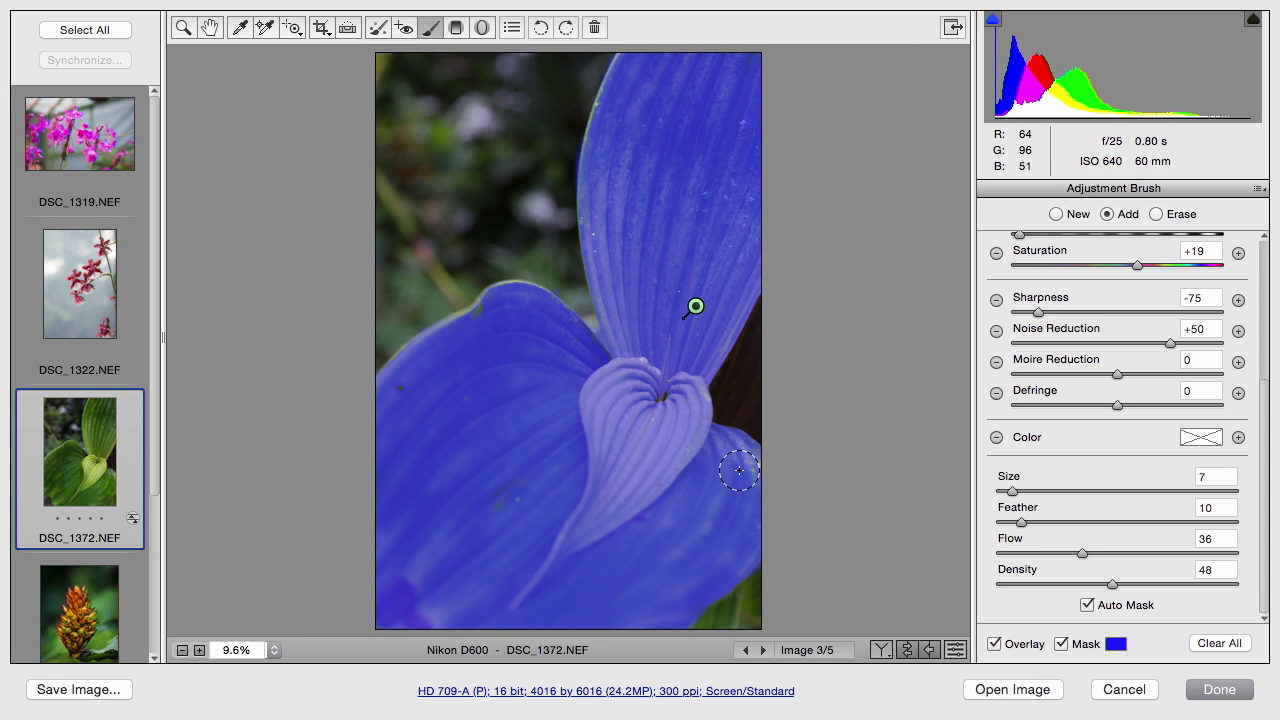
Set the brushed leaves' local Exposure to -0.60 and Clarity to +82.
click(1061, 644)
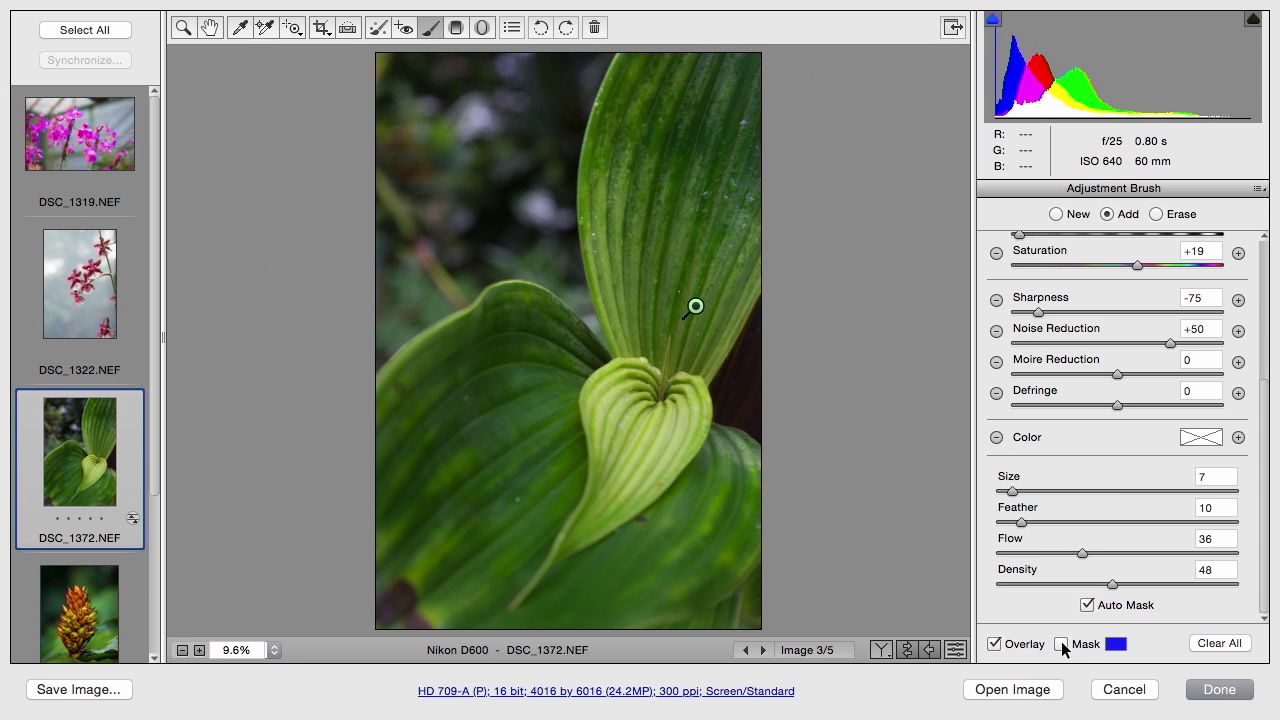
scroll(1268, 385, up, 5)
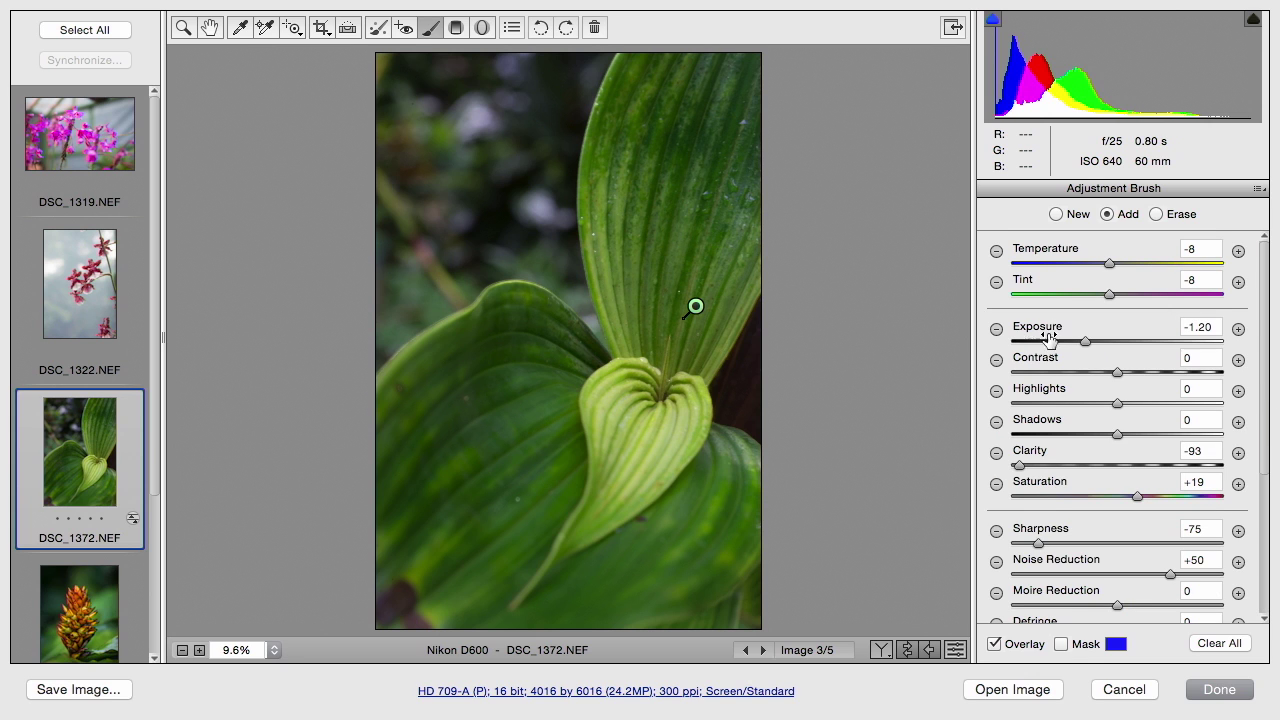
drag(1083, 343, 1103, 345)
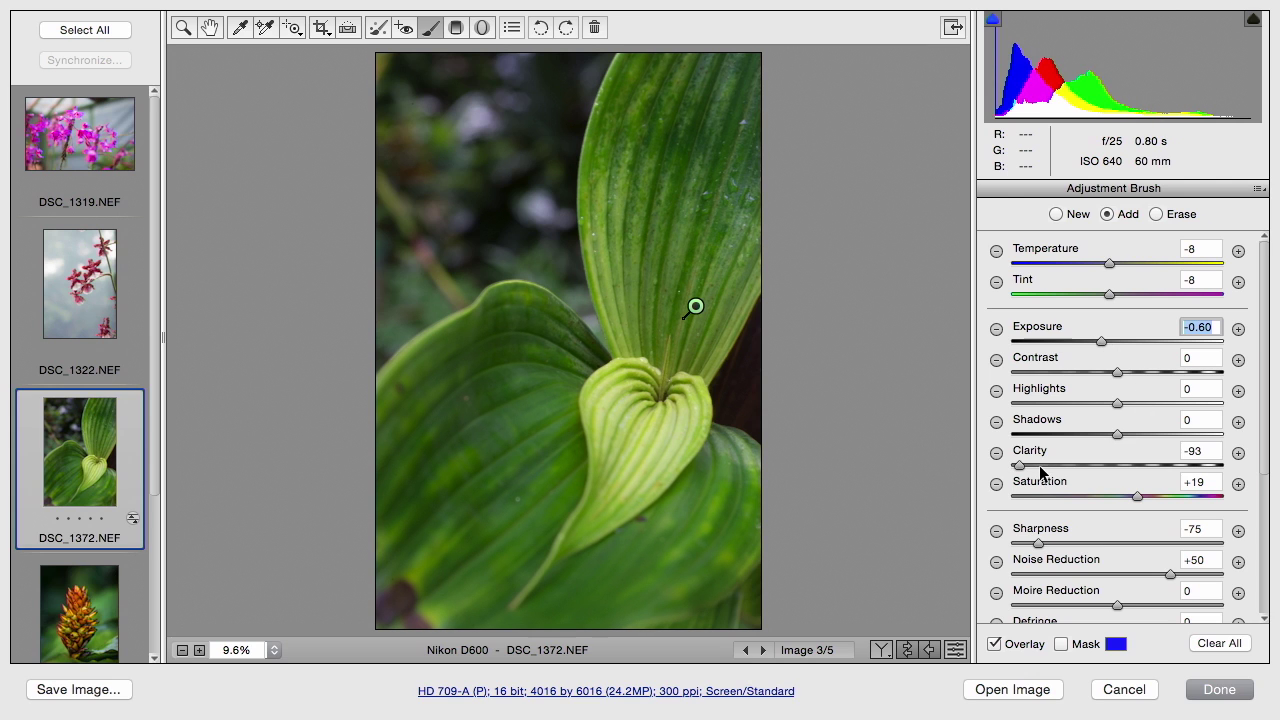
drag(1039, 465, 1094, 477)
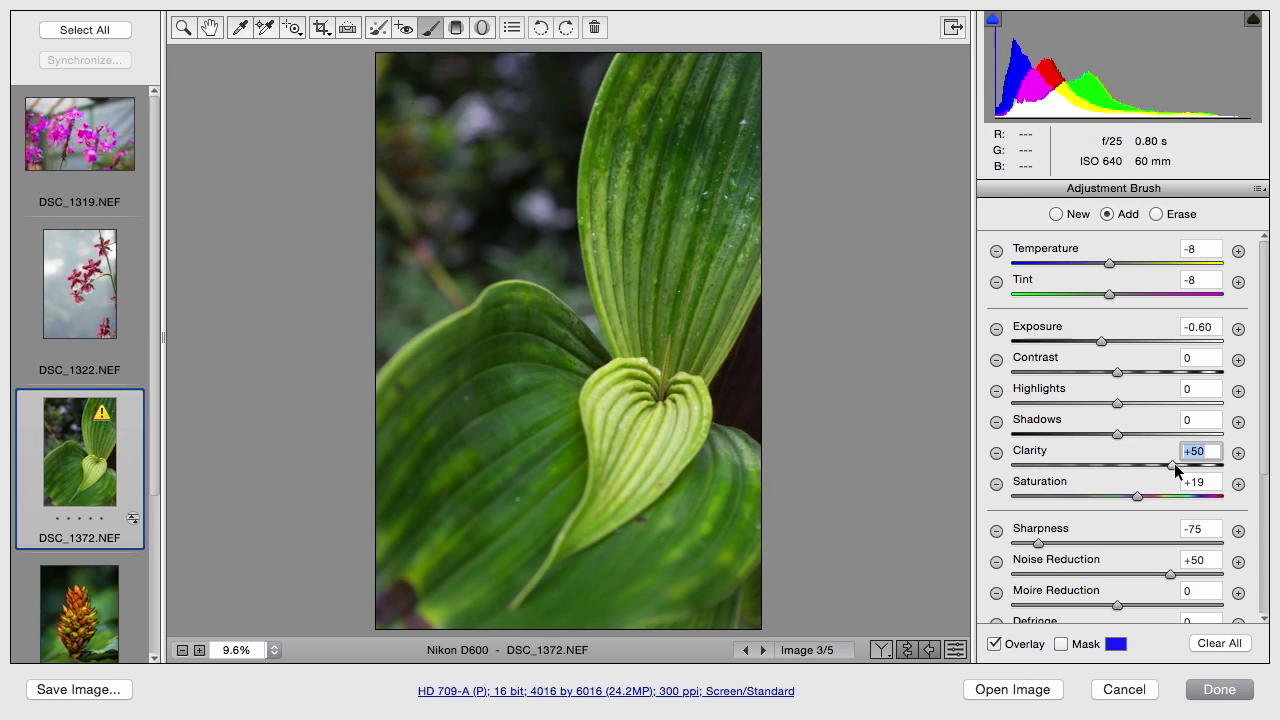
mouse_move(1177, 470)
mouse_down()
mouse_move(991, 463)
mouse_move(1203, 455)
mouse_up()
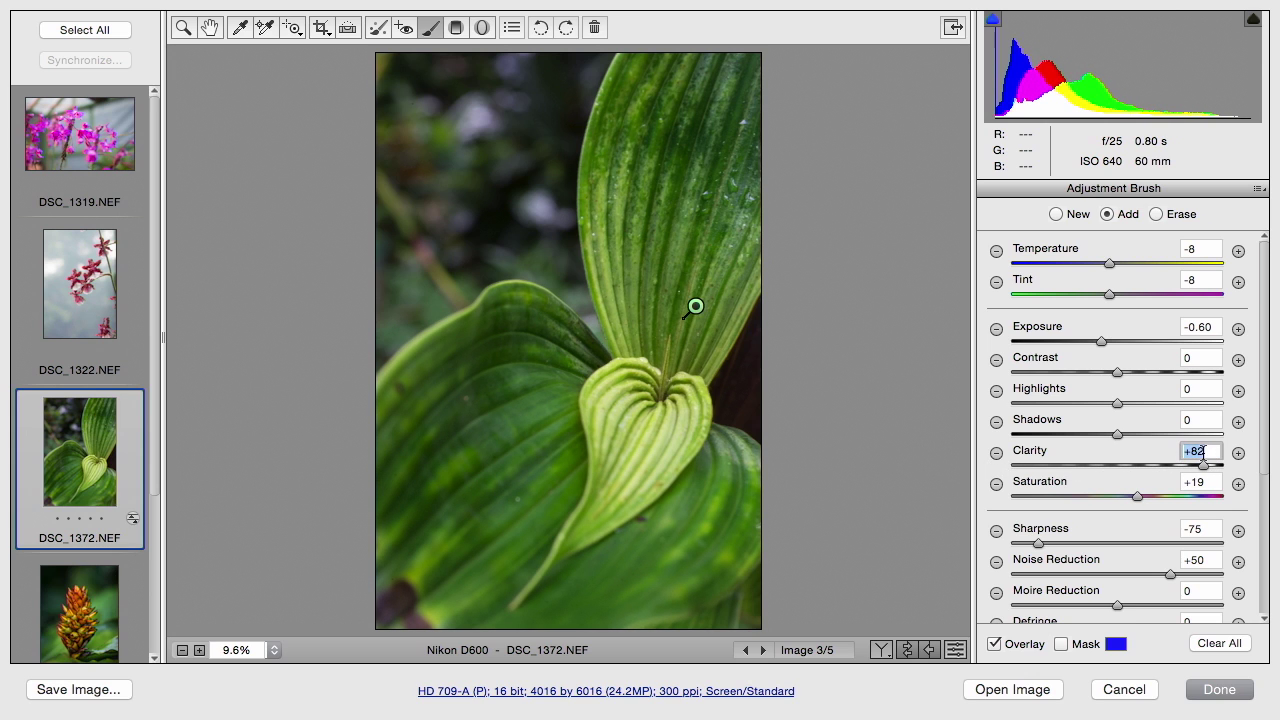
click(1056, 215)
Start a second brush mask along the top background edge, then shrink the brush to 4.
mouse_move(465, 90)
mouse_down()
mouse_move(420, 120)
mouse_move(425, 85)
mouse_up()
scroll(1268, 560, down, 5)
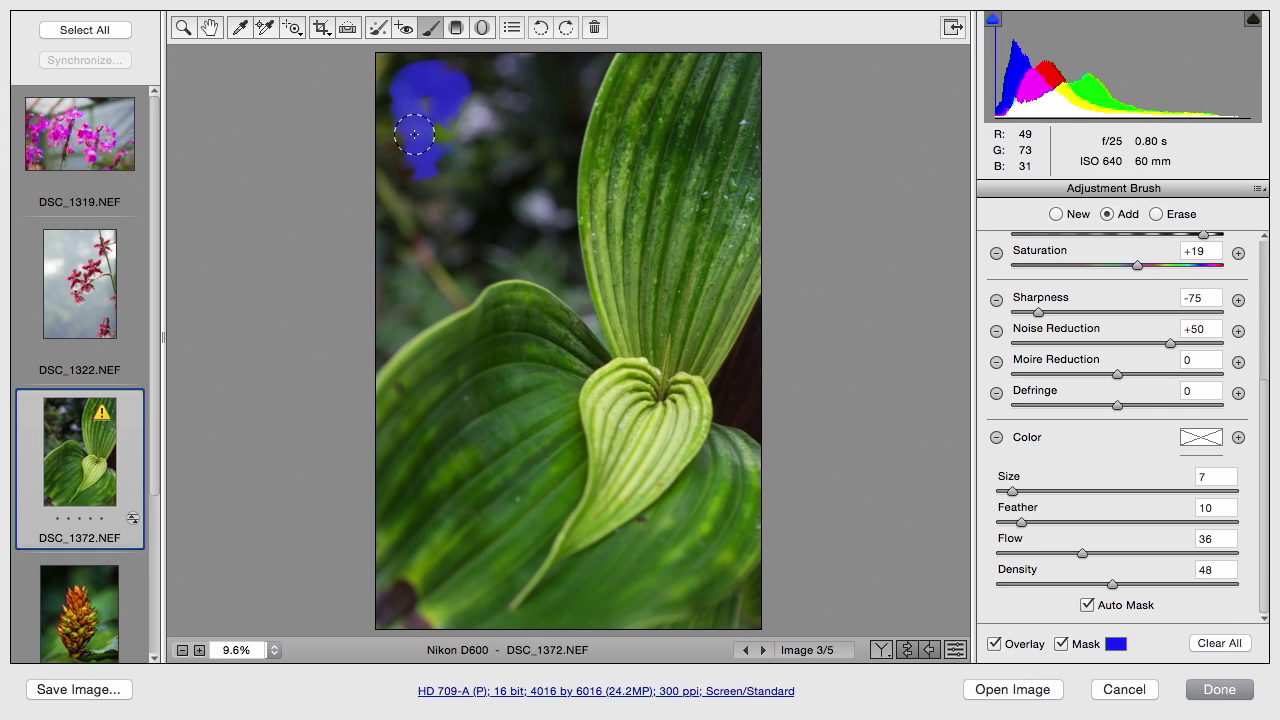
mouse_move(381, 130)
mouse_down()
mouse_move(397, 84)
mouse_move(375, 63)
mouse_move(522, 68)
mouse_move(592, 52)
mouse_move(576, 73)
mouse_move(595, 57)
mouse_move(563, 103)
mouse_move(506, 77)
mouse_move(395, 246)
mouse_move(393, 213)
mouse_move(367, 286)
mouse_move(404, 123)
mouse_move(375, 222)
mouse_move(398, 237)
mouse_move(365, 360)
mouse_move(444, 291)
mouse_move(519, 261)
mouse_move(557, 269)
mouse_move(597, 328)
mouse_move(549, 278)
mouse_move(579, 300)
mouse_move(569, 113)
mouse_move(580, 84)
mouse_move(568, 151)
mouse_move(592, 67)
mouse_move(570, 137)
mouse_up()
key(bracketleft)
key(bracketleft)
key(bracketleft)
Mask the remaining dark background along the leaf edges and near the top, using brush size 9.
drag(524, 67, 524, 67)
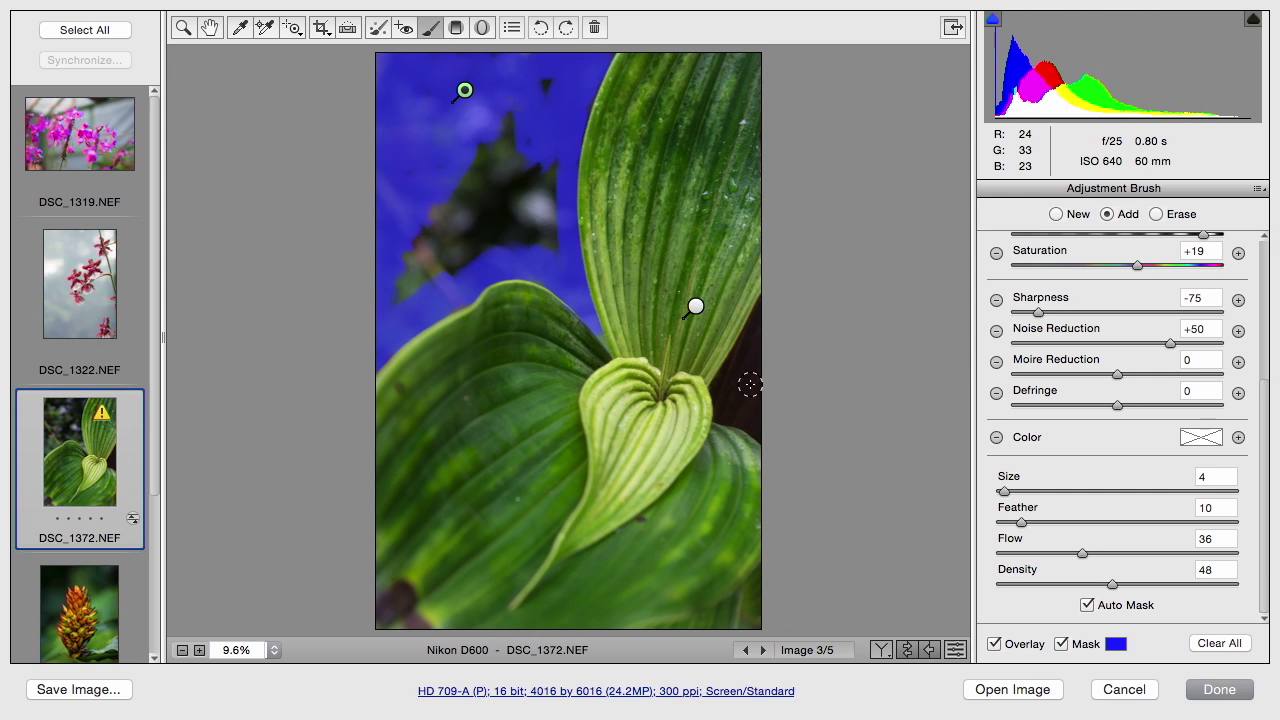
mouse_move(750, 380)
mouse_down()
mouse_move(733, 415)
mouse_move(732, 382)
mouse_move(764, 332)
mouse_move(733, 382)
mouse_up()
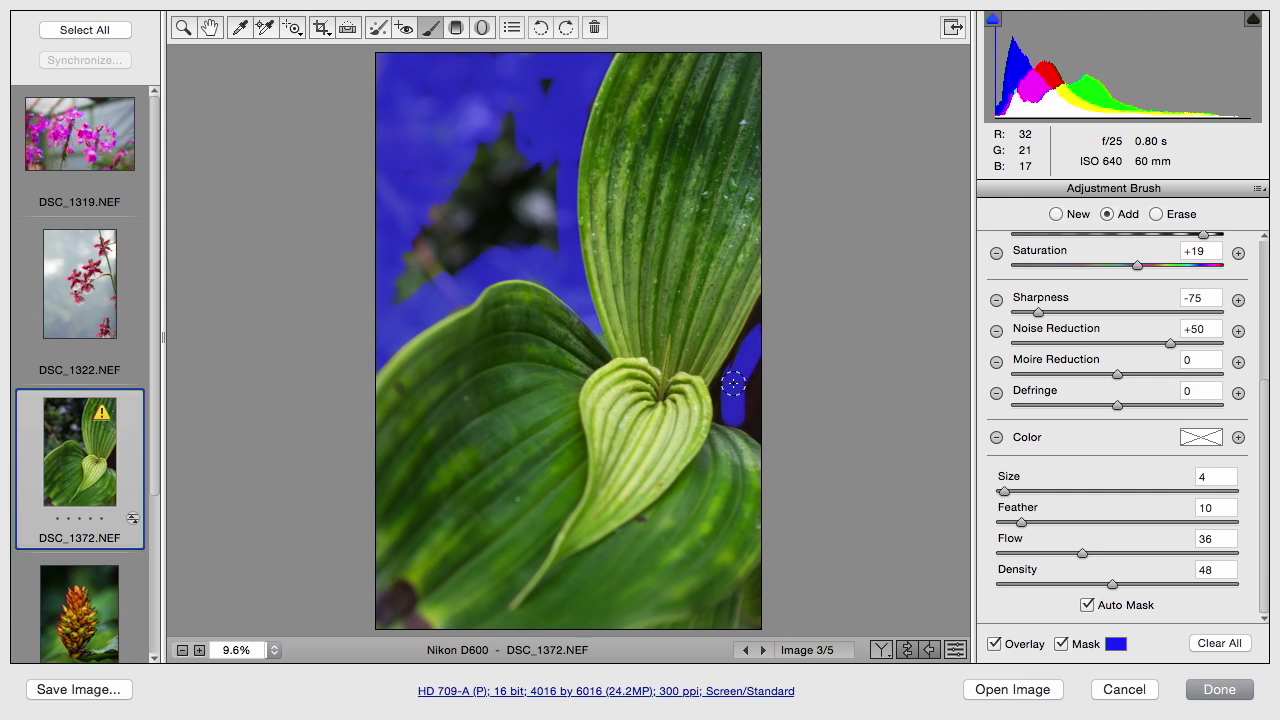
mouse_move(763, 318)
mouse_down()
mouse_move(744, 424)
mouse_move(719, 391)
mouse_move(767, 313)
mouse_up()
drag(763, 437, 713, 413)
mouse_move(548, 95)
mouse_down()
mouse_move(557, 71)
mouse_move(573, 88)
mouse_up()
drag(607, 45, 607, 45)
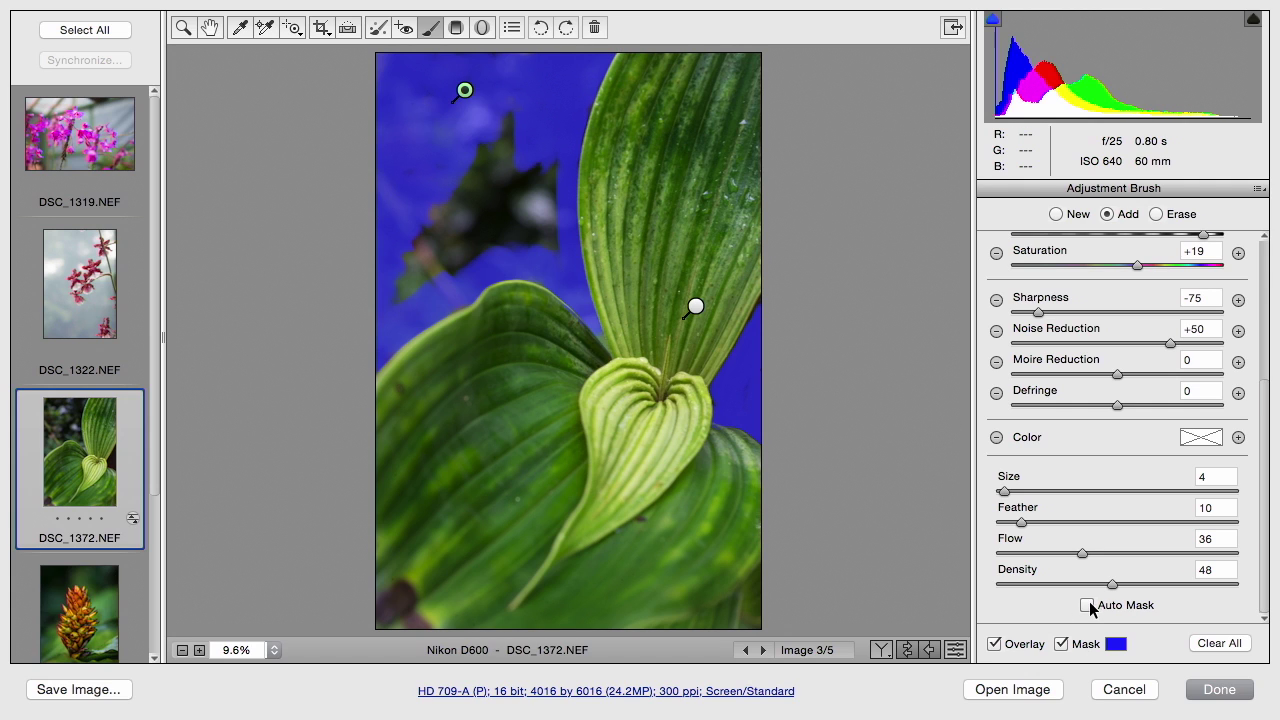
key(bracketright)
key(bracketright)
key(bracketright)
key(bracketright)
key(bracketright)
mouse_move(469, 194)
mouse_down()
mouse_move(400, 286)
mouse_move(530, 230)
mouse_move(486, 149)
mouse_move(533, 200)
mouse_move(528, 125)
mouse_move(541, 224)
mouse_move(494, 164)
mouse_move(482, 228)
mouse_move(472, 124)
mouse_up()
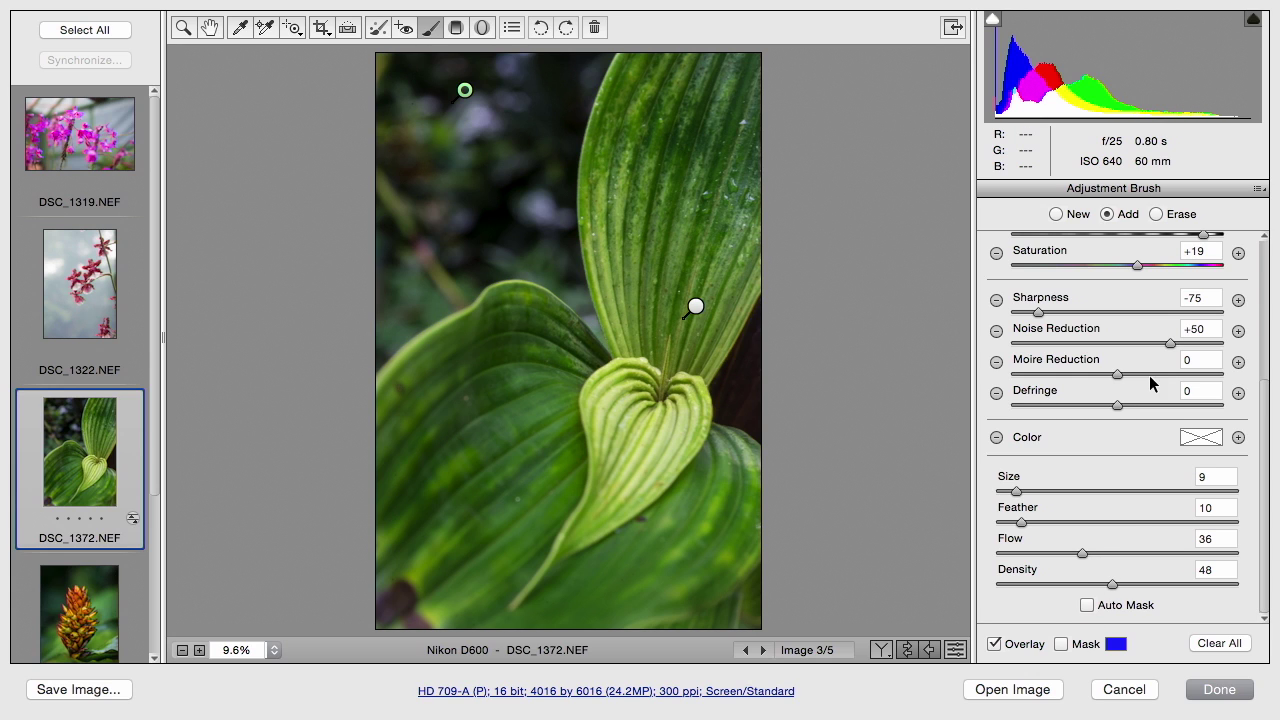
Give the background mask Exposure -1.50, Saturation -71 and Clarity -9.
scroll(1268, 263, up, 5)
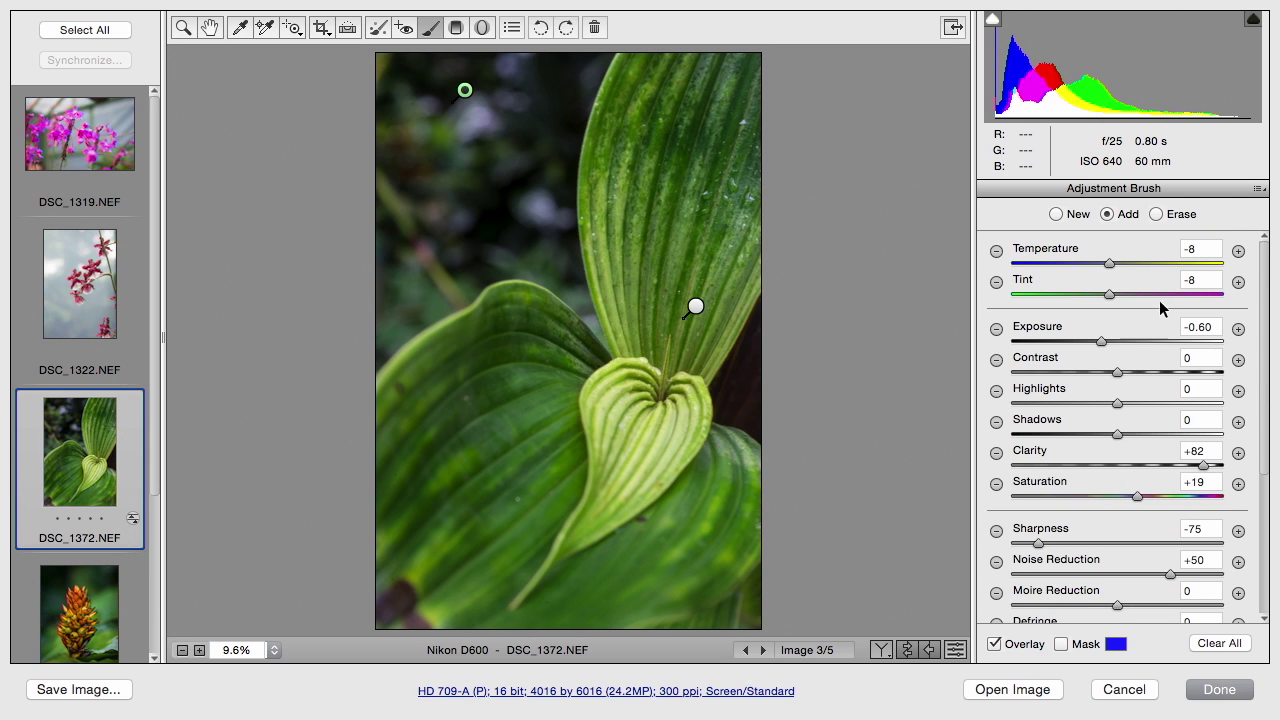
mouse_move(1100, 345)
mouse_down()
mouse_move(1050, 348)
mouse_move(1075, 344)
mouse_up()
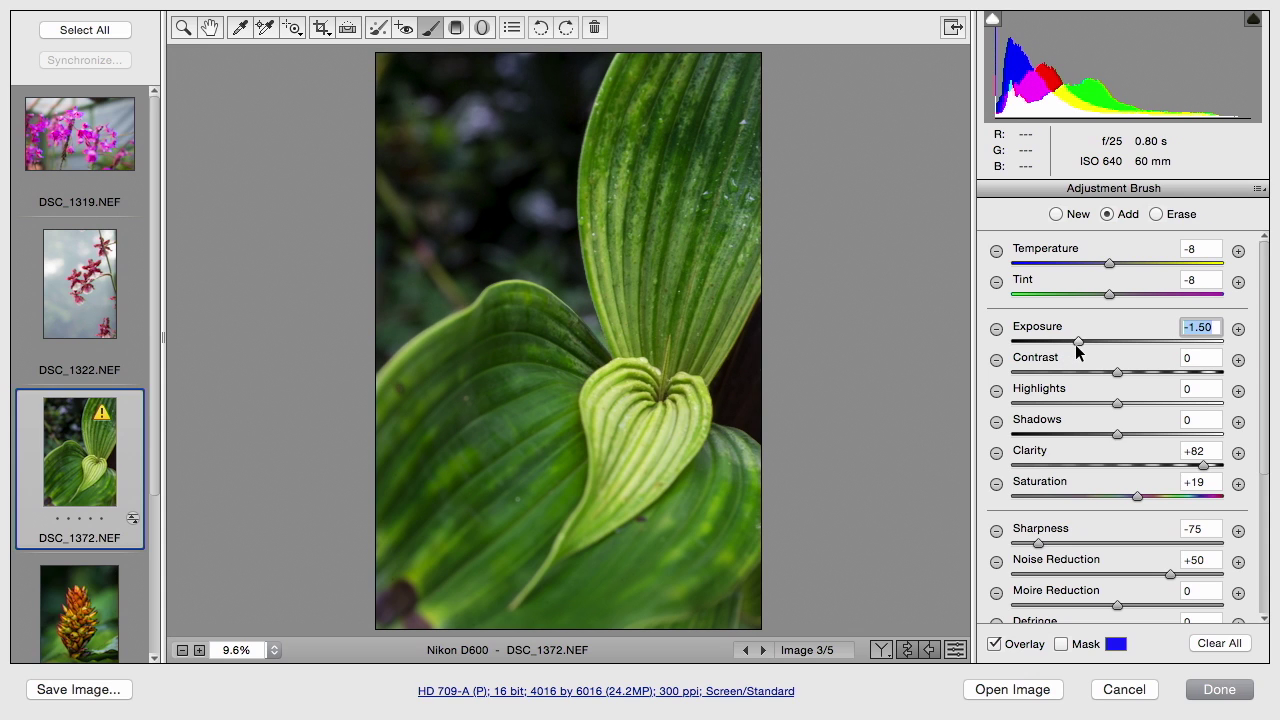
click(1136, 496)
drag(1137, 500, 1058, 494)
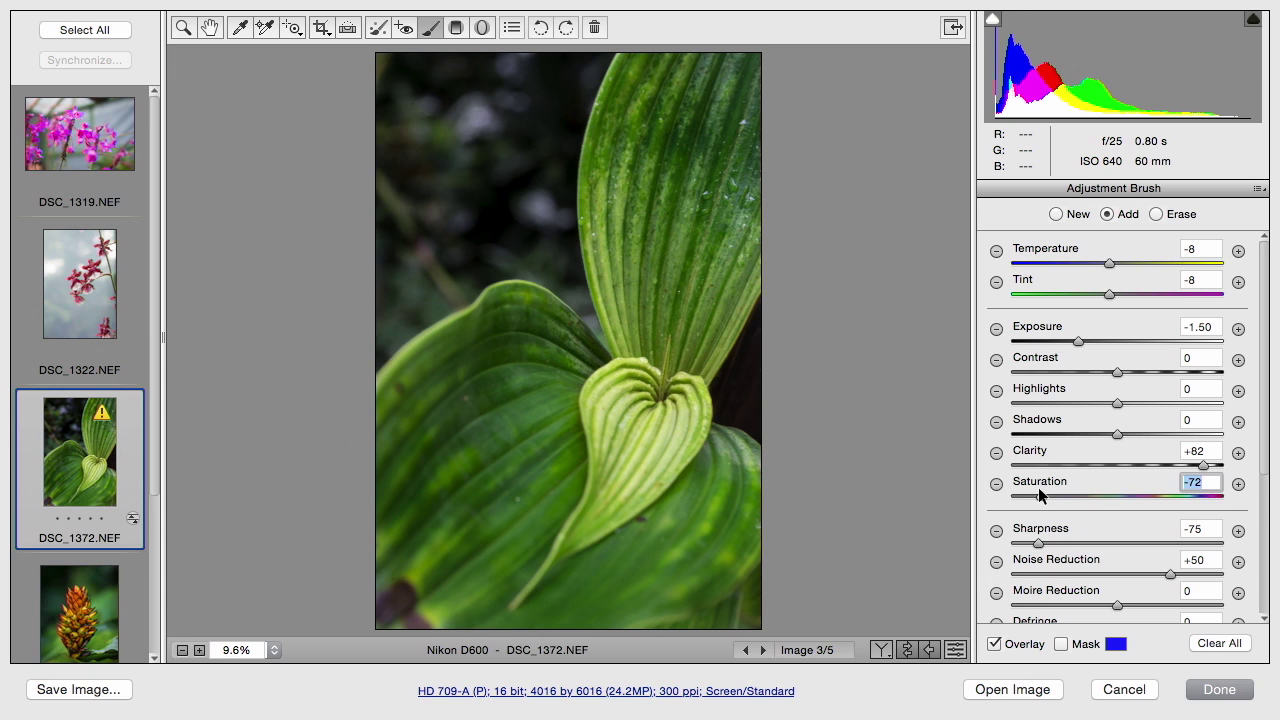
mouse_move(1203, 465)
mouse_down()
mouse_move(1068, 465)
mouse_move(1188, 462)
mouse_move(1106, 484)
mouse_up()
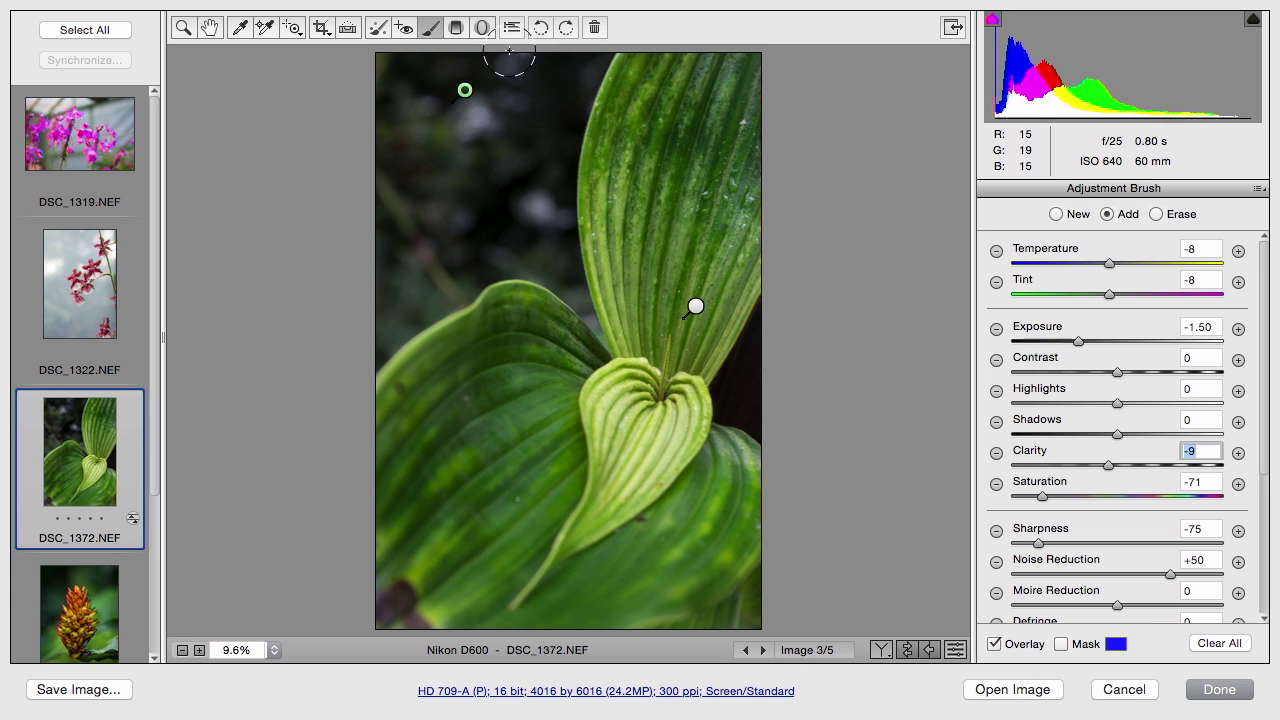
click(457, 30)
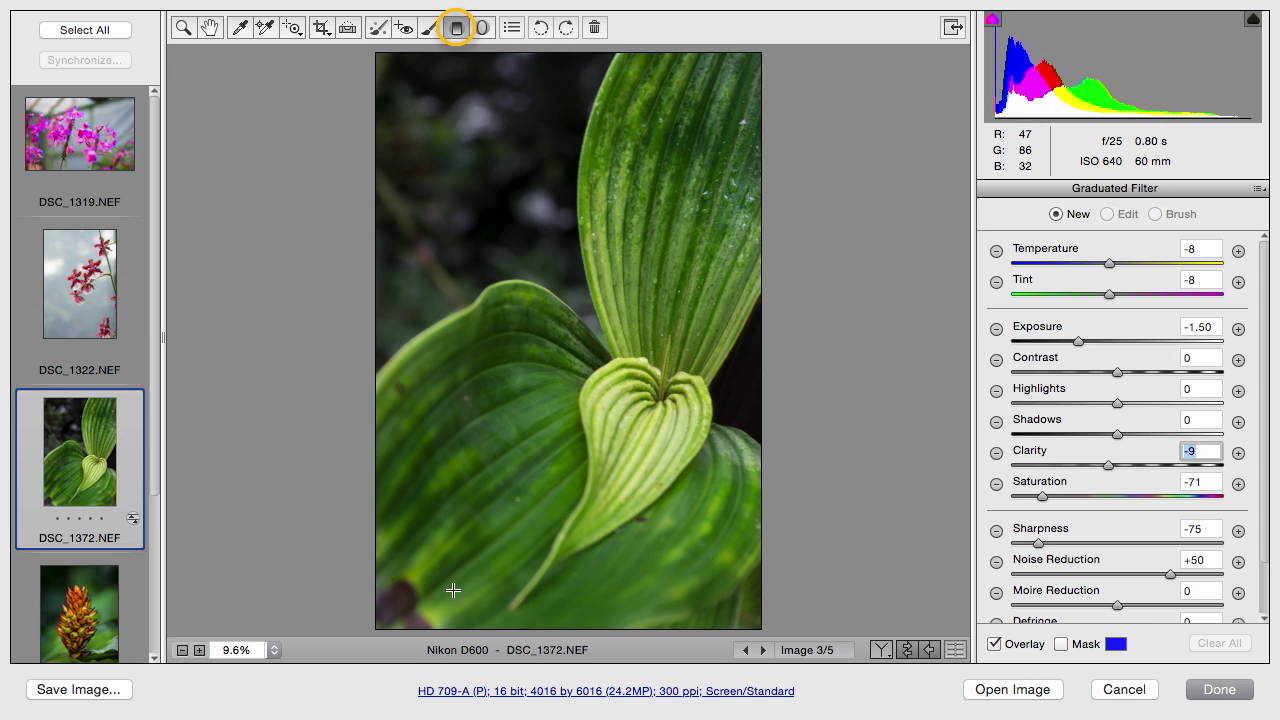
Draw a diagonal graduated filter darkening the bottom-left corner of the leaf photo.
click(395, 627)
drag(395, 627, 522, 545)
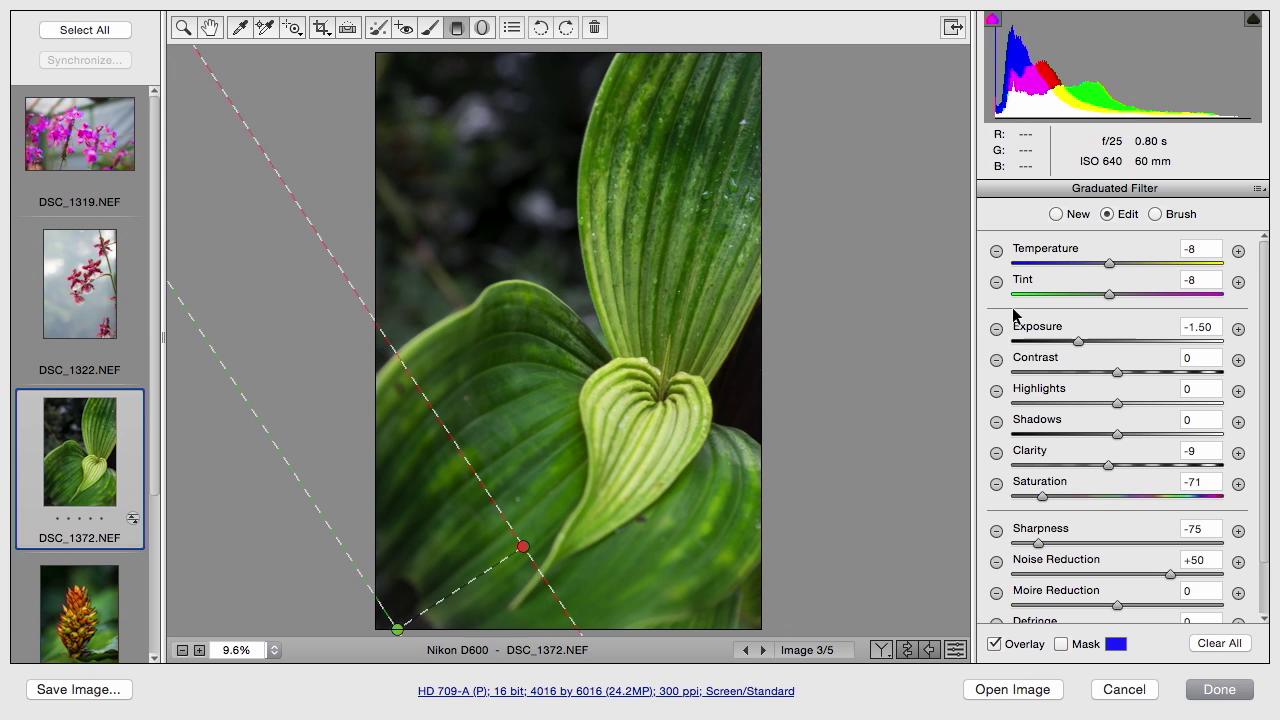
click(211, 32)
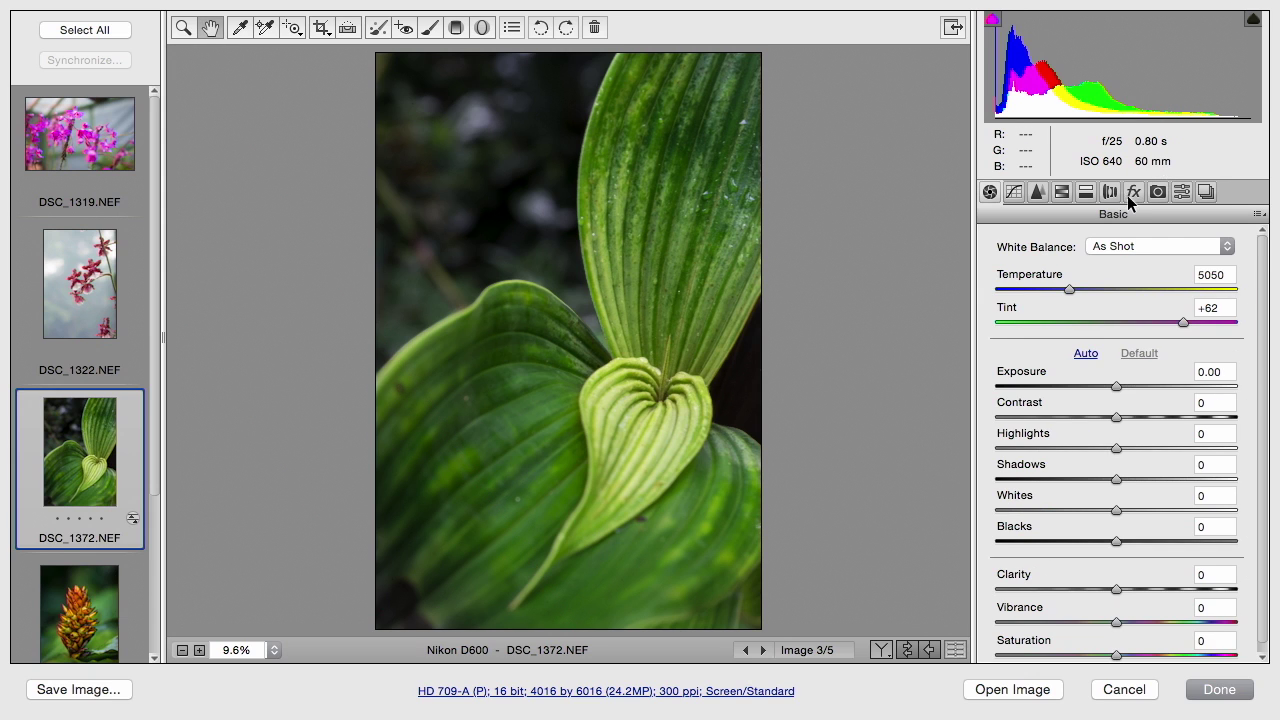
Set Post Crop Vignetting Amount to -8 and view before and after side by side.
click(1134, 192)
drag(1114, 448, 1113, 453)
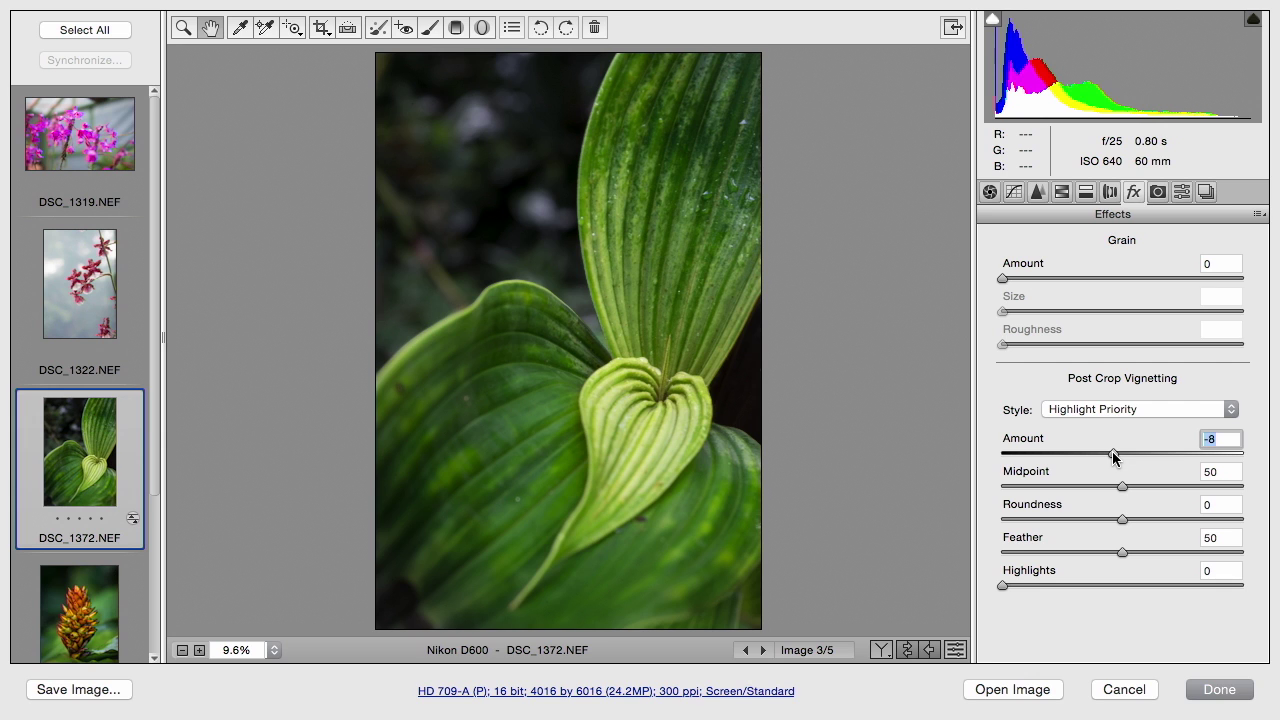
click(880, 650)
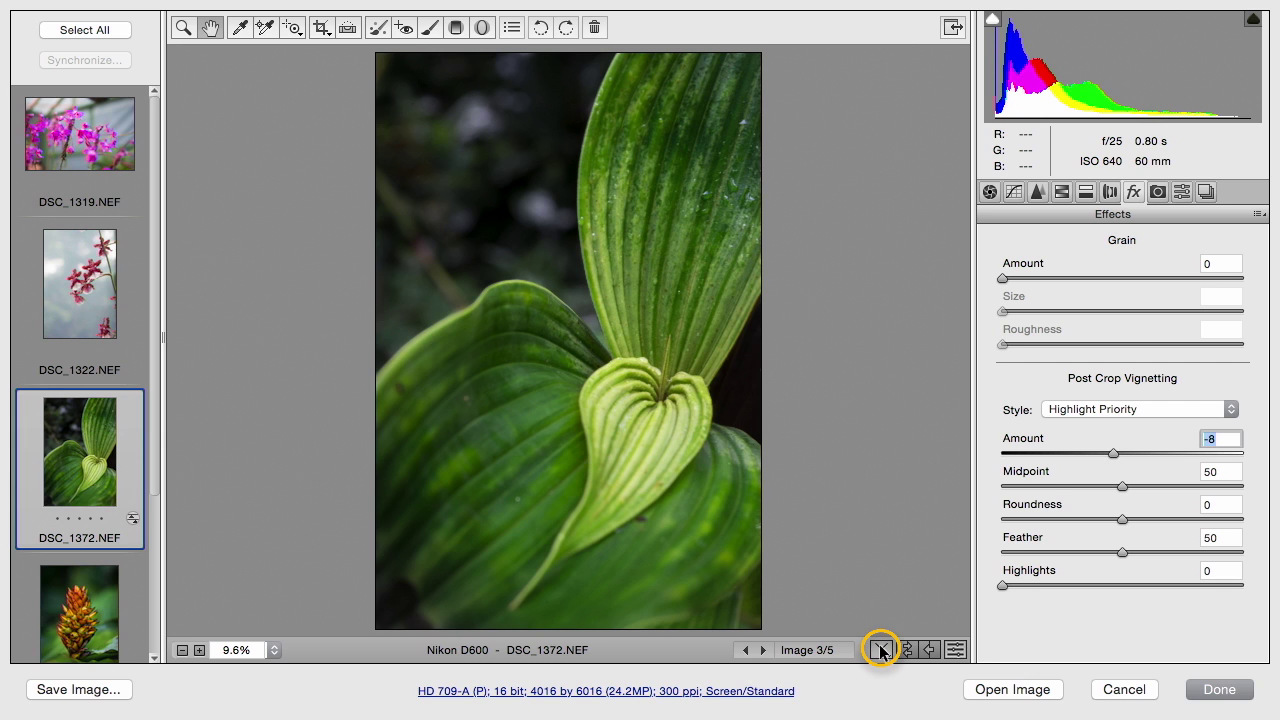